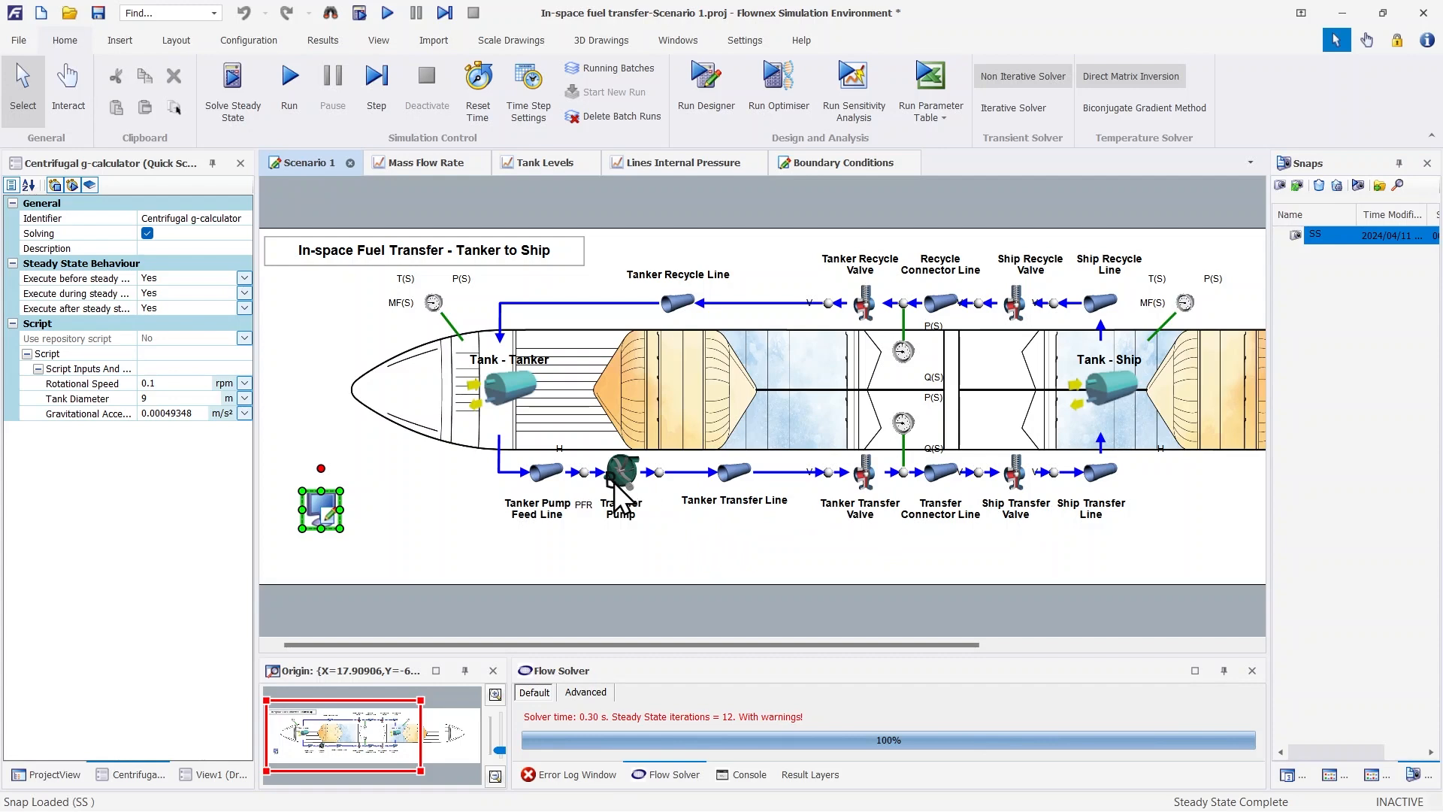
- Review the tanker tank's boundary condition, then its geometry, connections, heat input and steady-state results
left_click(436, 305)
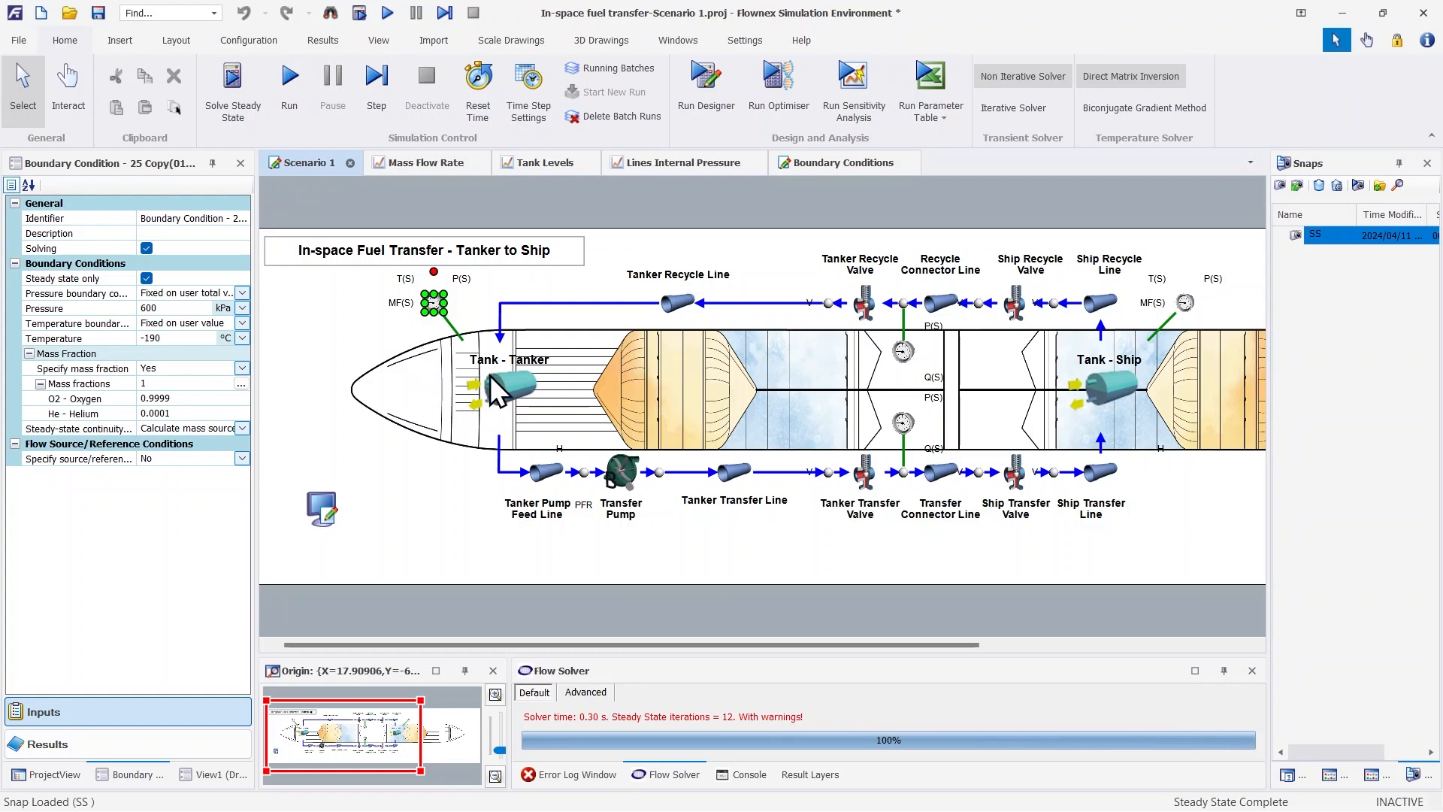
left_click(511, 390)
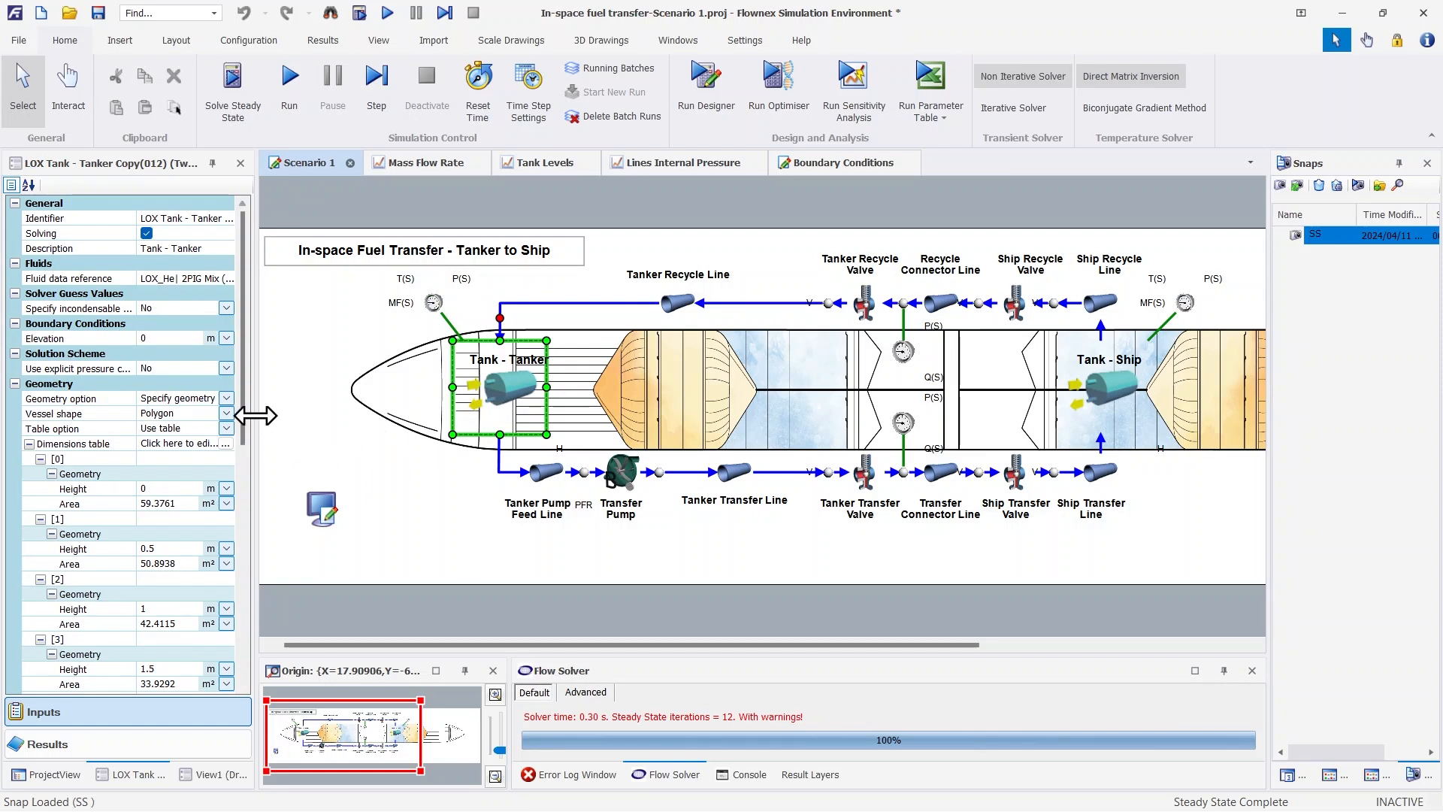
left_click_drag(246, 413, 243, 433)
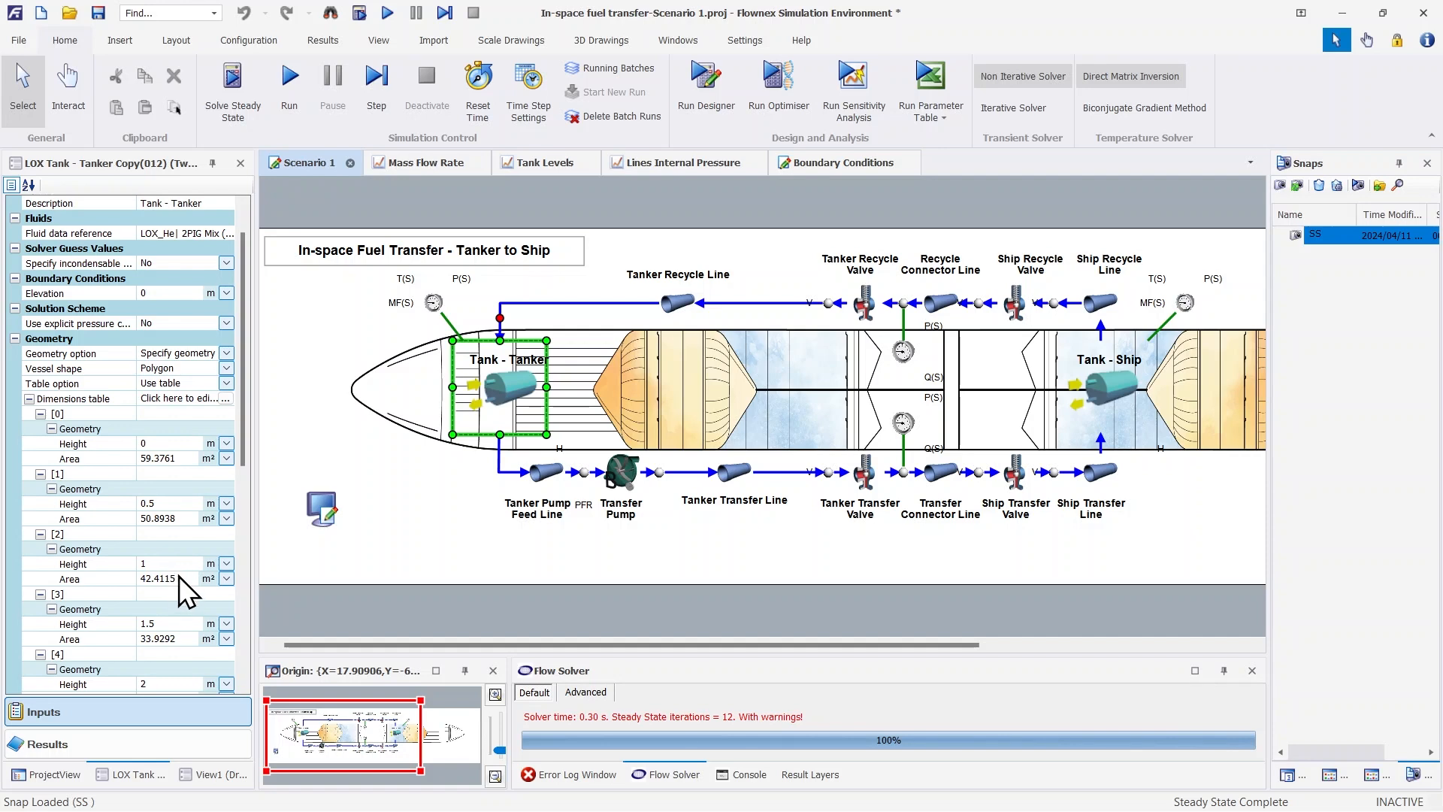
left_click(158, 748)
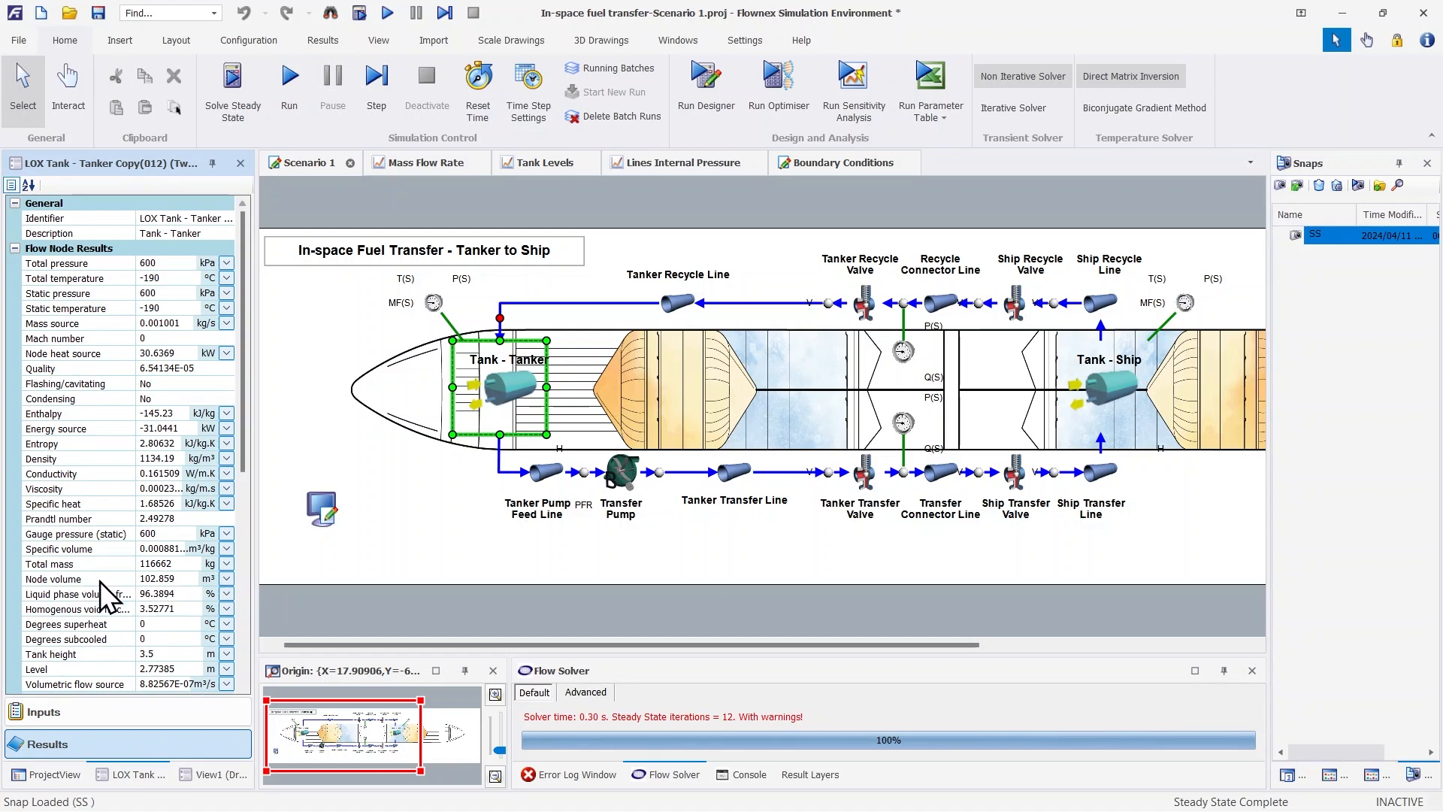
left_click(119, 719)
left_click_drag(241, 441, 218, 684)
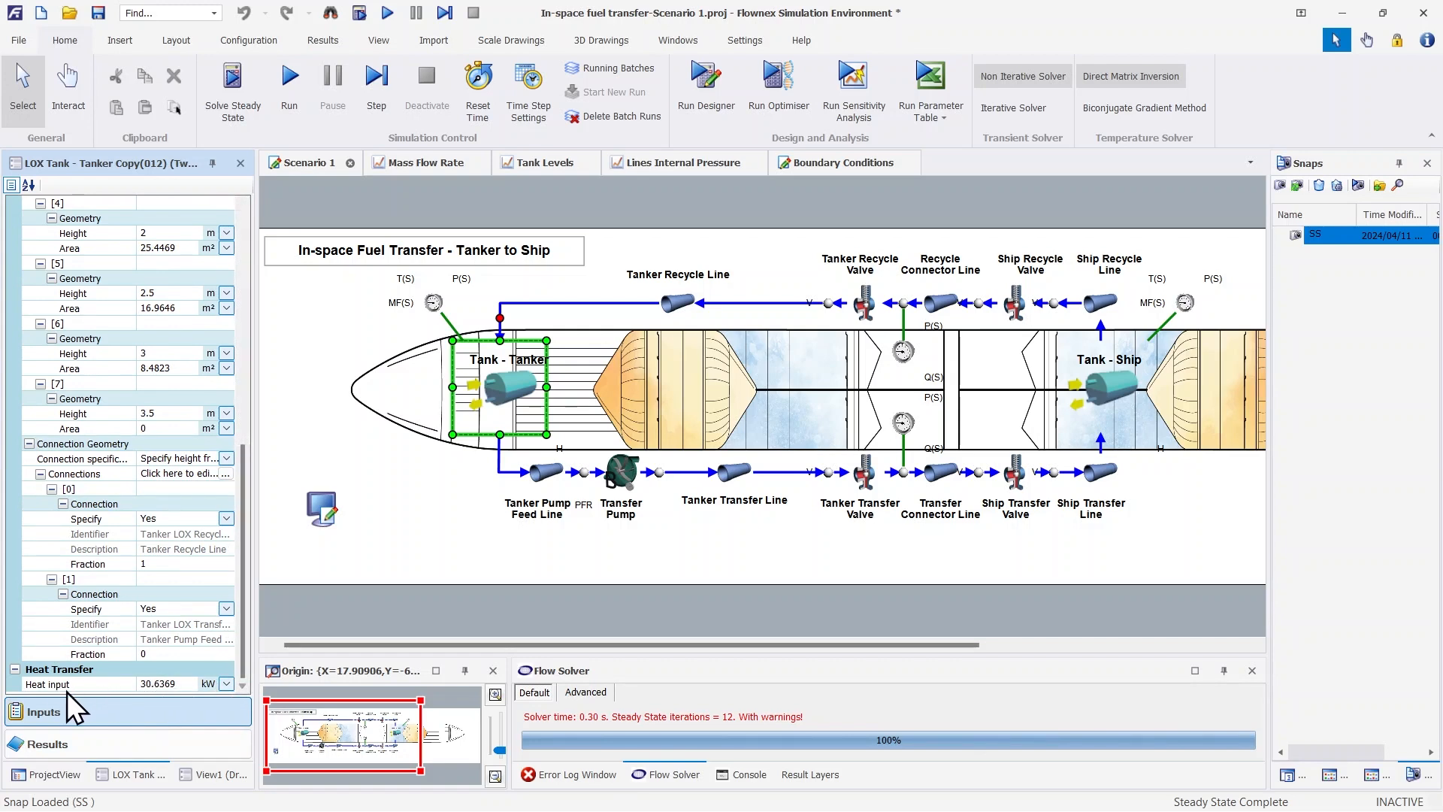
left_click(96, 747)
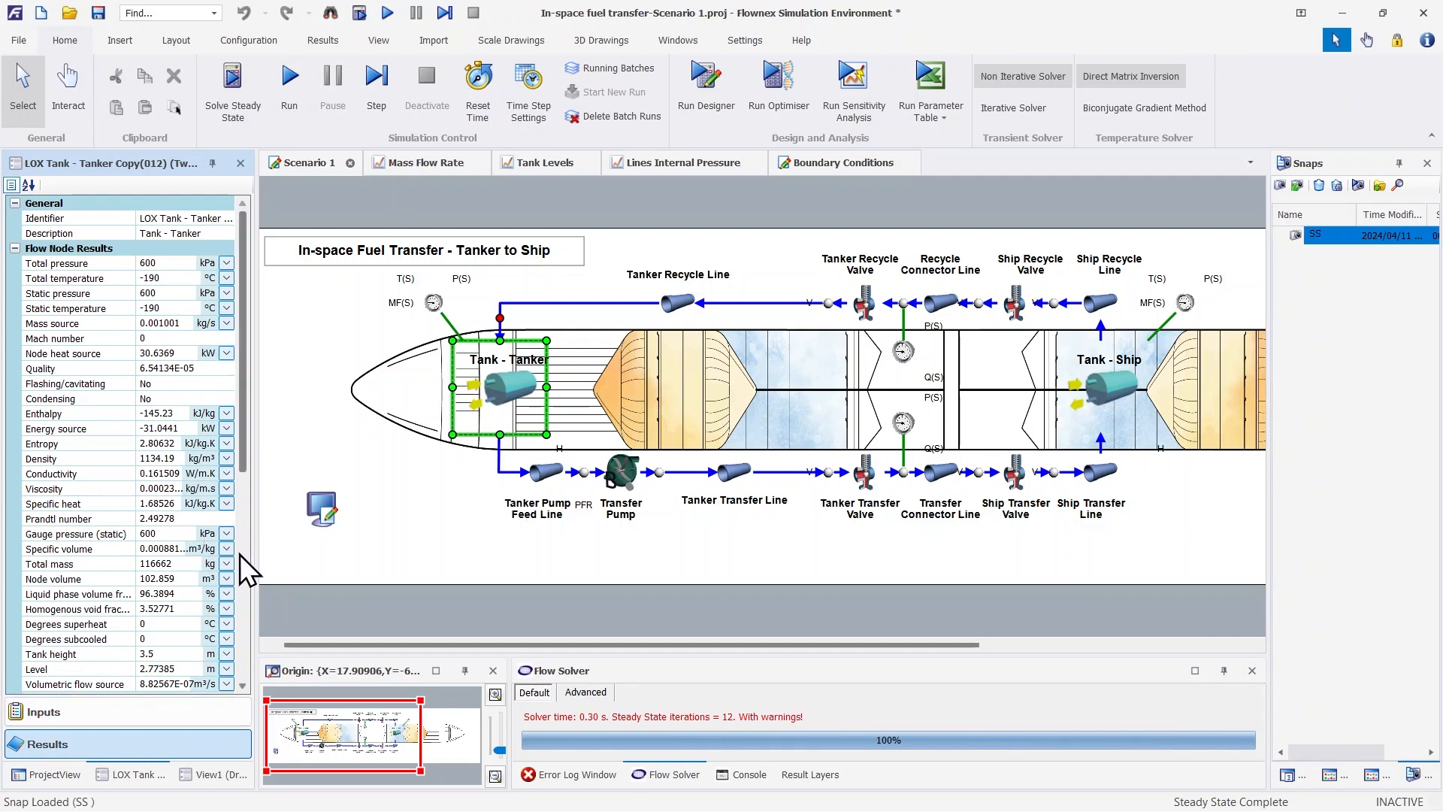
- Compare the oxygen and helium mass fractions in the tanker boundary condition with the tanker tank's results
left_click(432, 302)
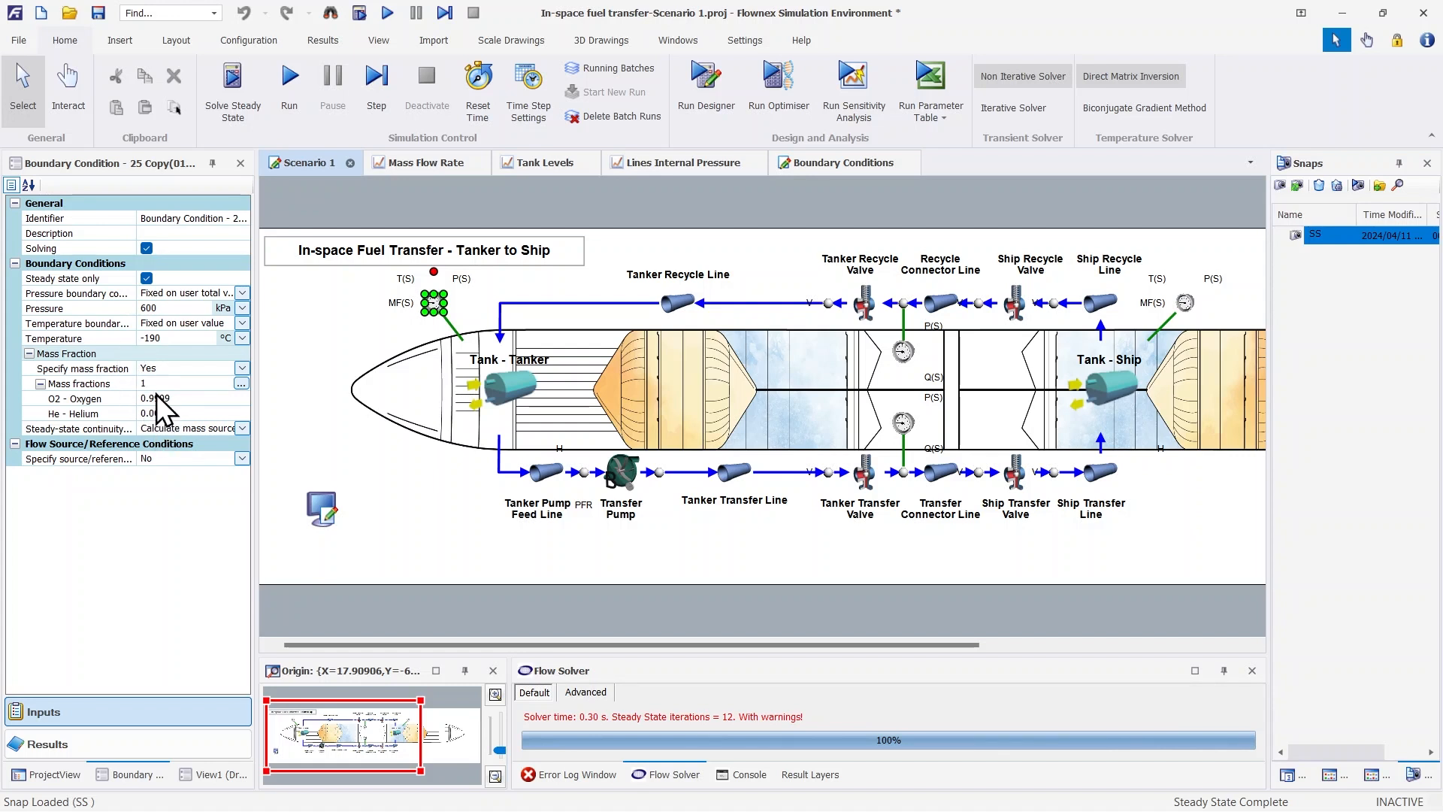
mouse_move(516, 390)
left_click(516, 389)
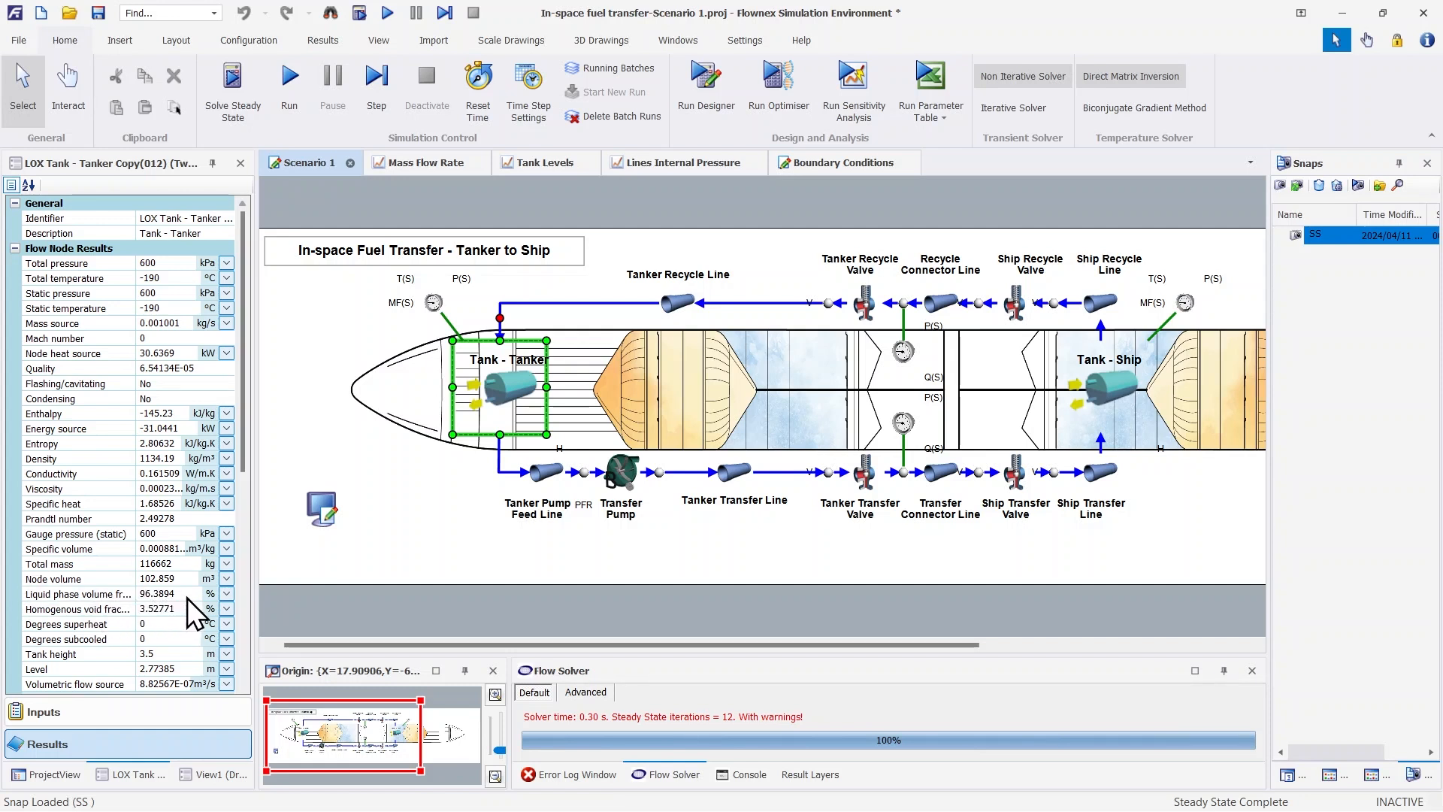
- Inspect the inputs of the transfer-side components from the Tanker Pump Feed Line to the Ship Transfer Valve, including the connector's boundary condition
left_click(545, 476)
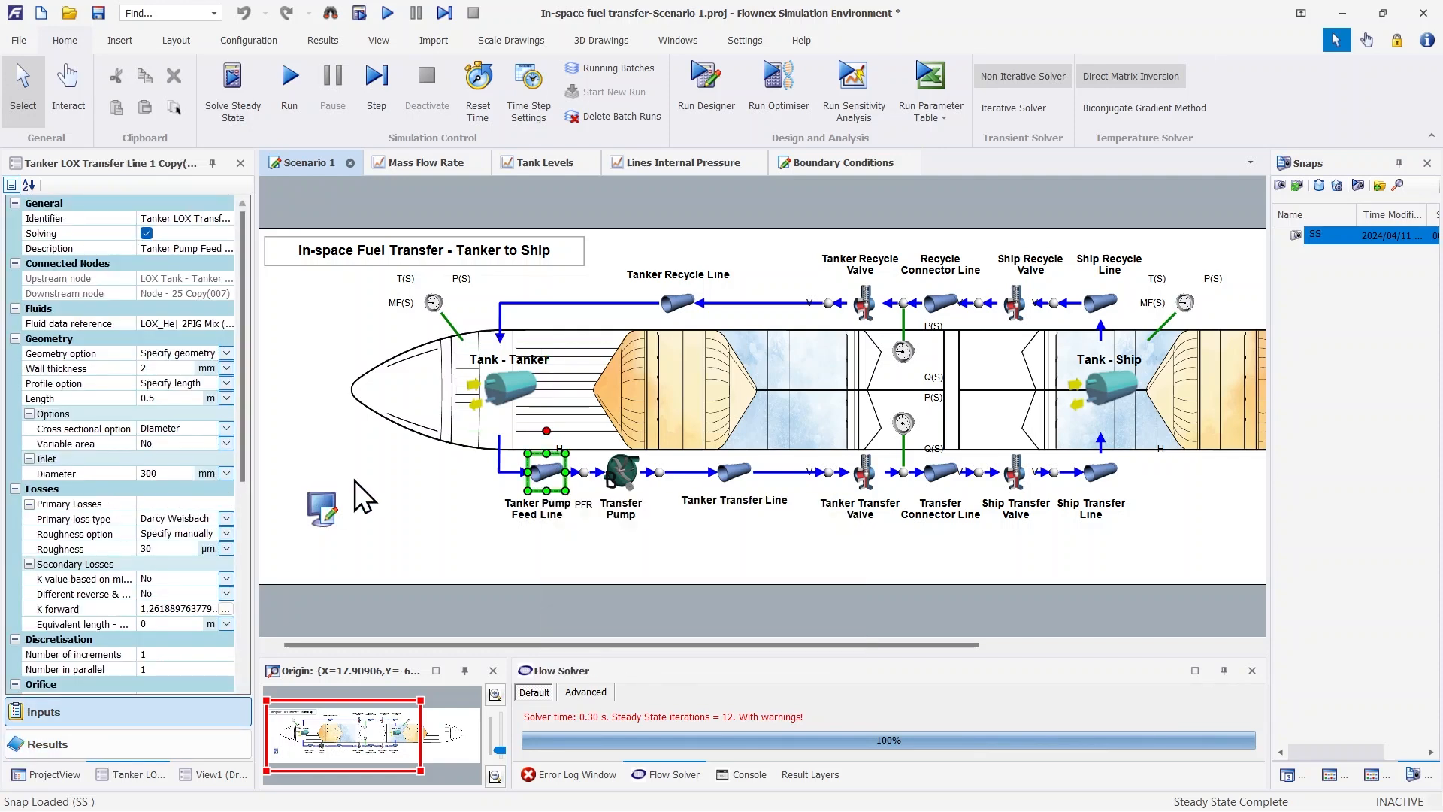
mouse_move(624, 474)
left_click(619, 477)
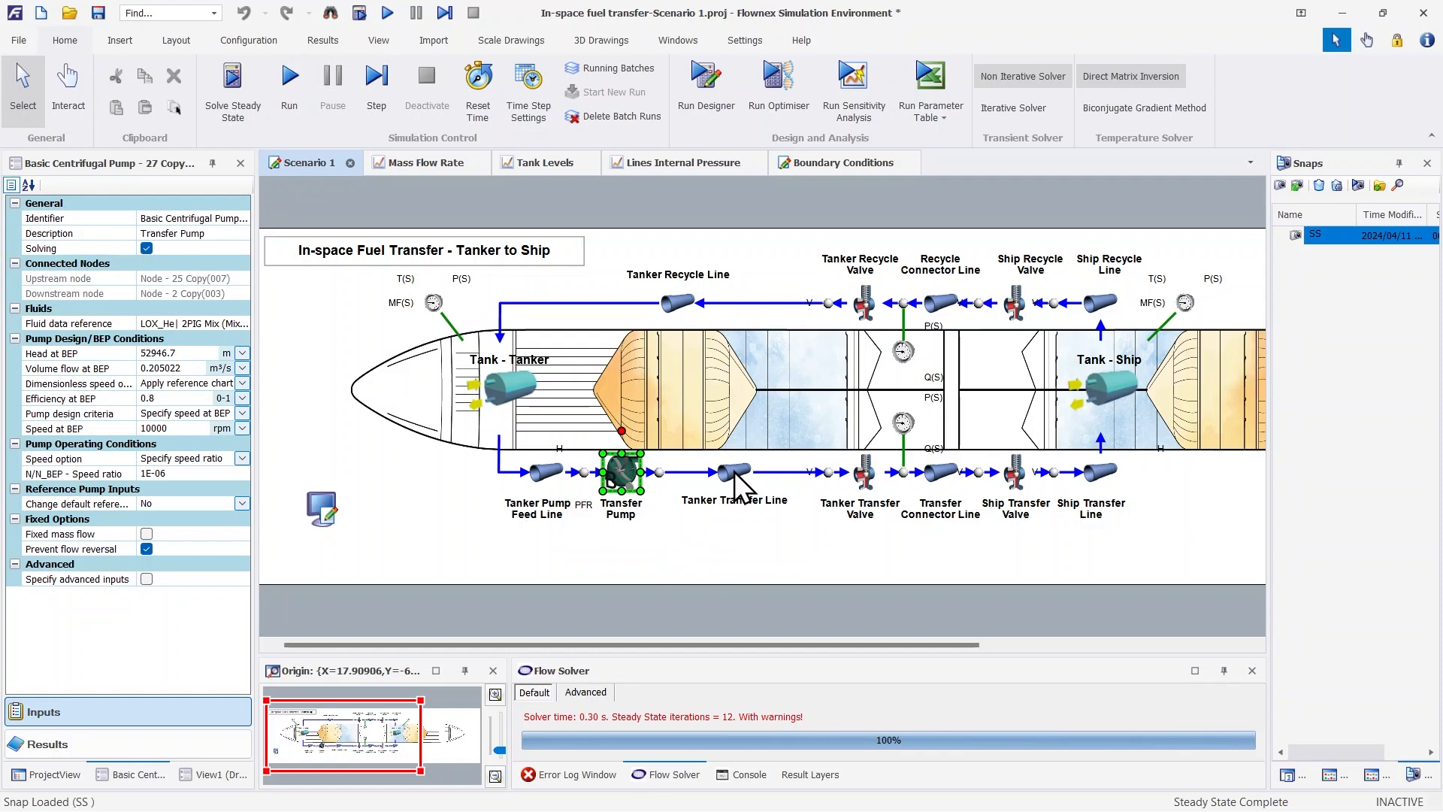
left_click(774, 473)
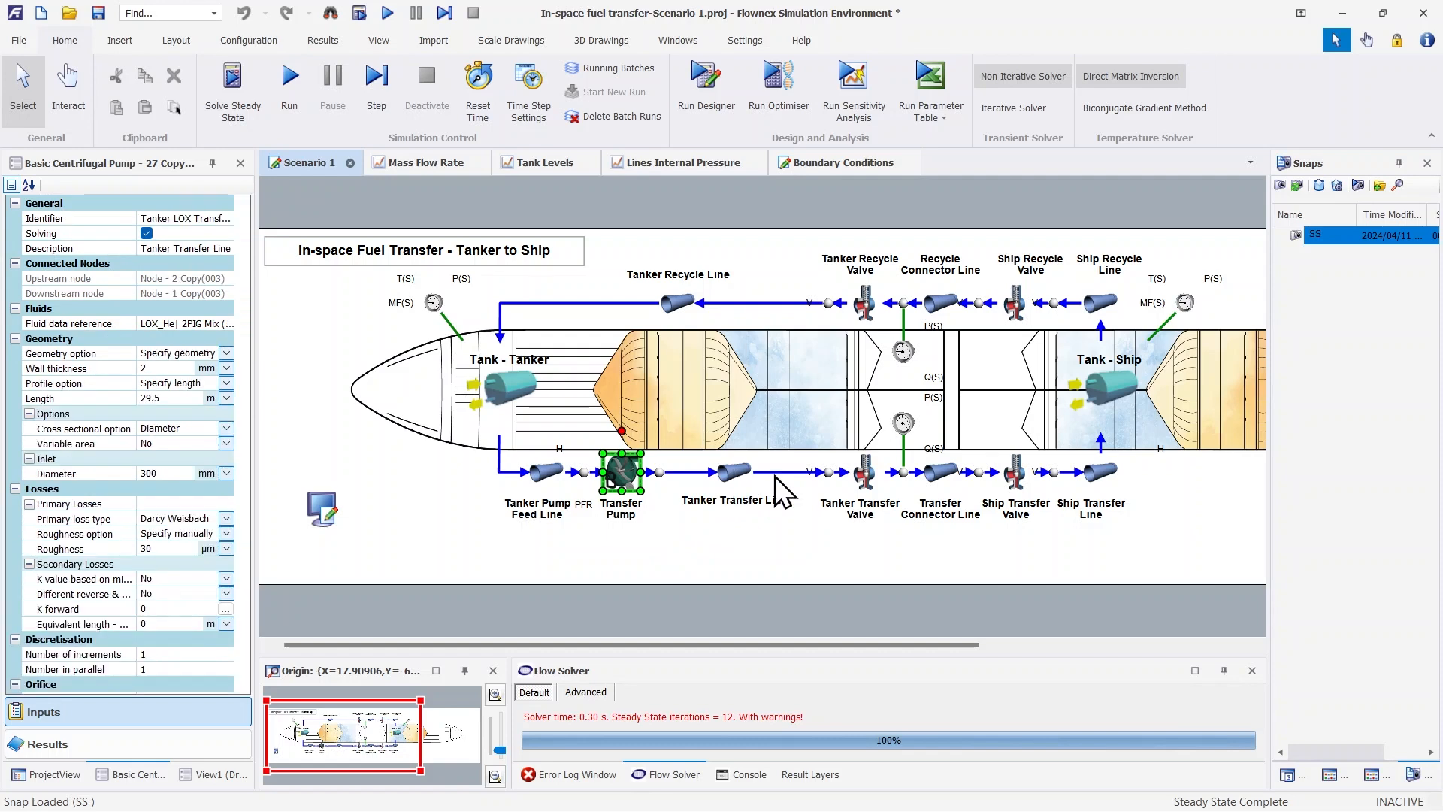
left_click(864, 475)
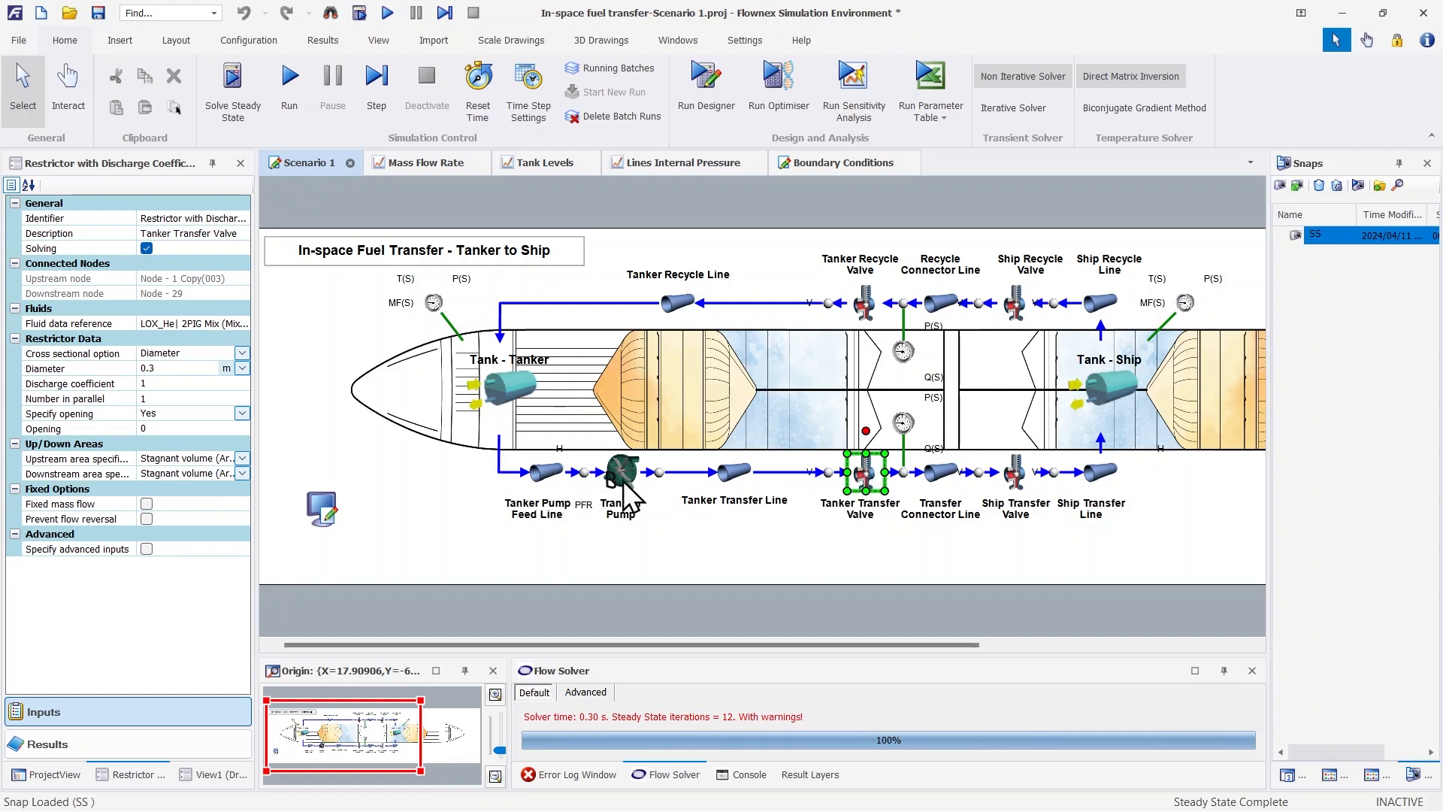
left_click(946, 473)
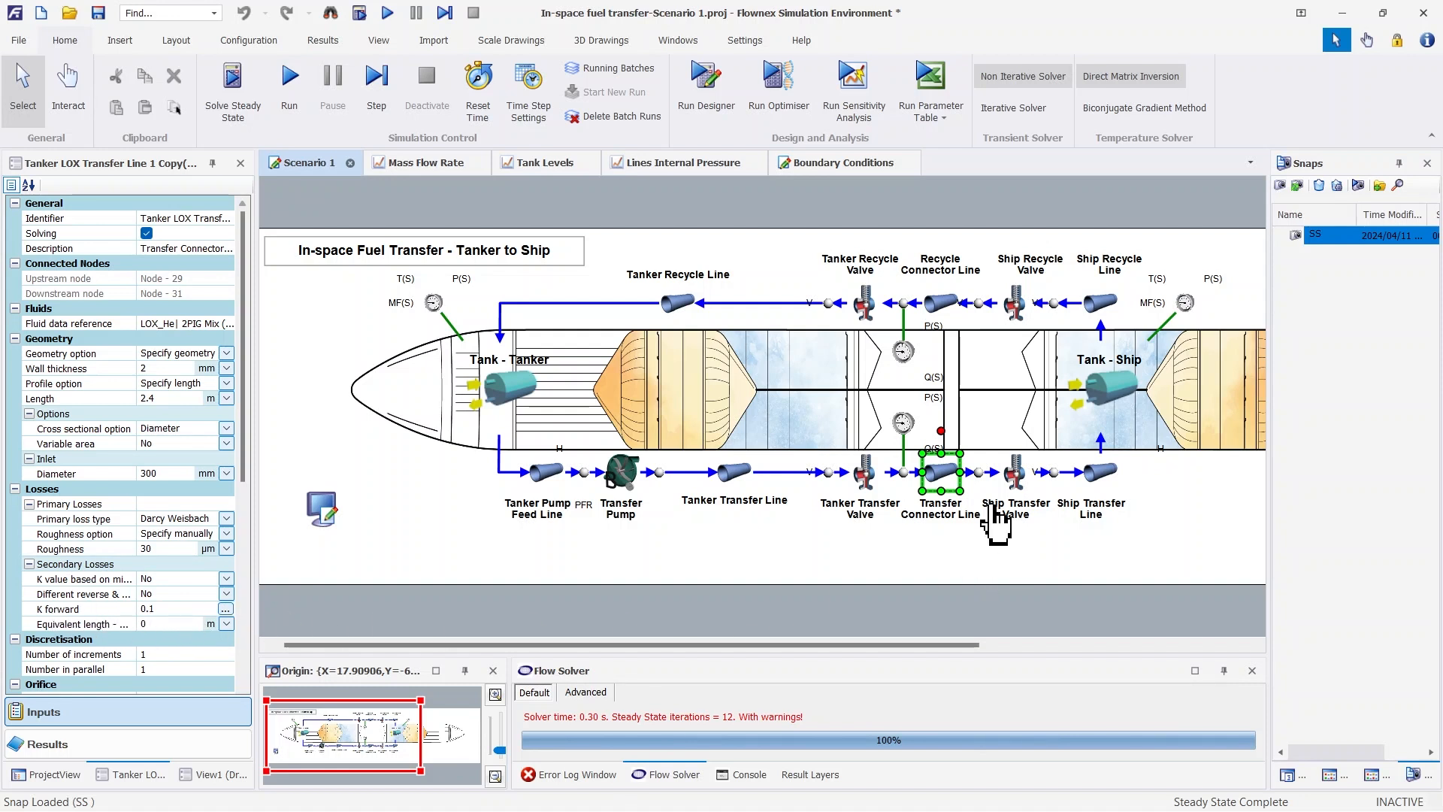
left_click(904, 421)
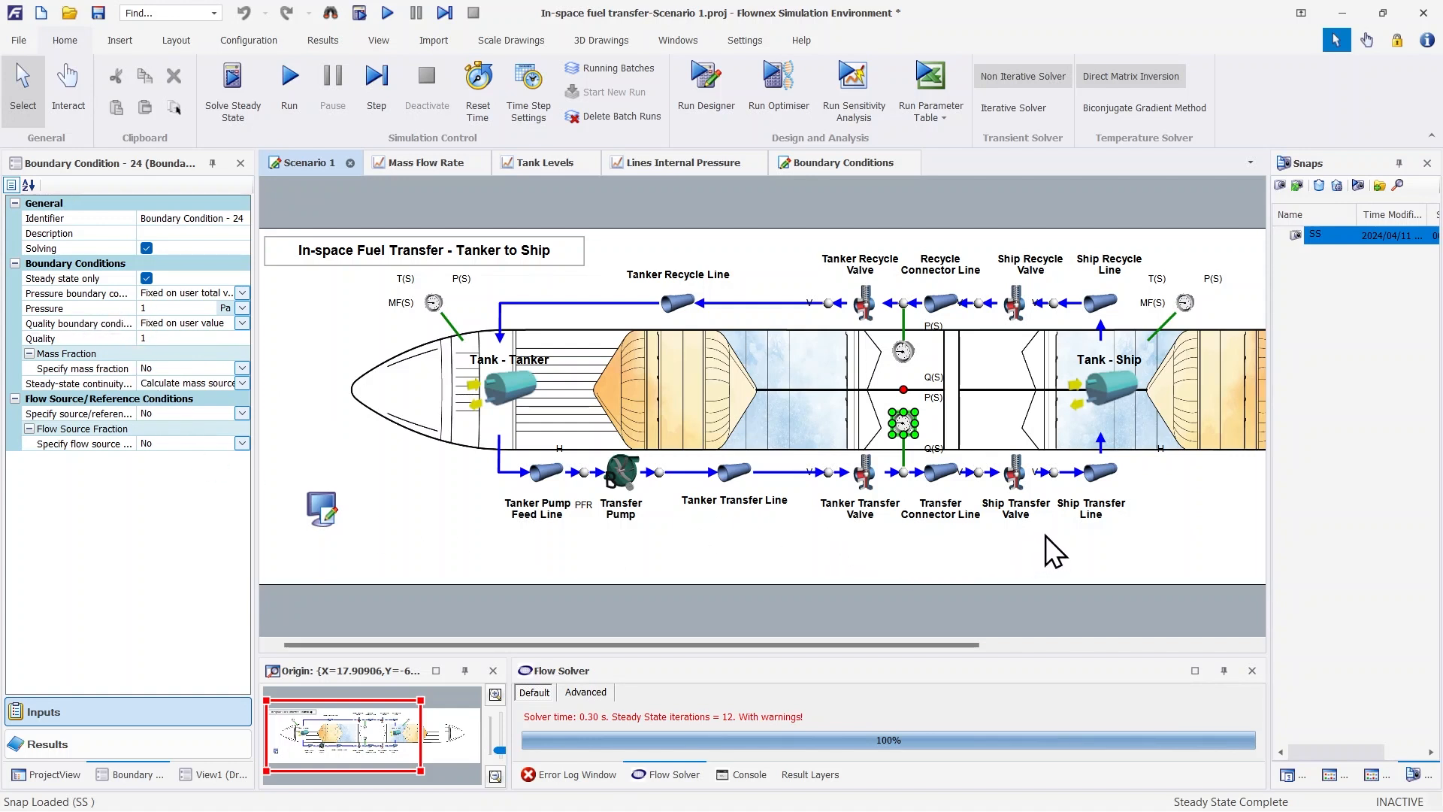
left_click(1016, 473)
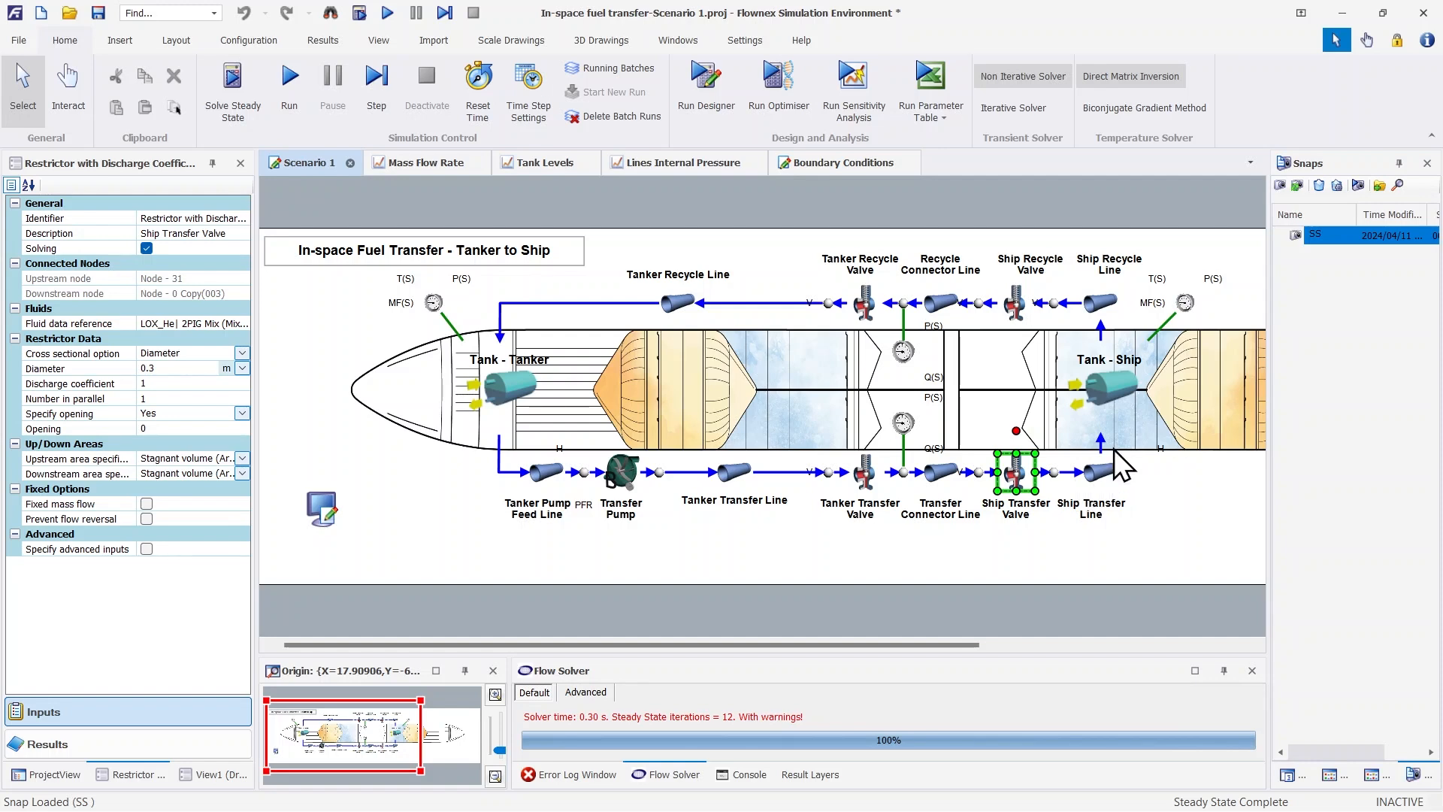
- Inspect the ship tank's geometry, connections and heat input, along with the Ship Transfer Line's inputs
left_click(1117, 392)
scroll(216, 609, "down", 10)
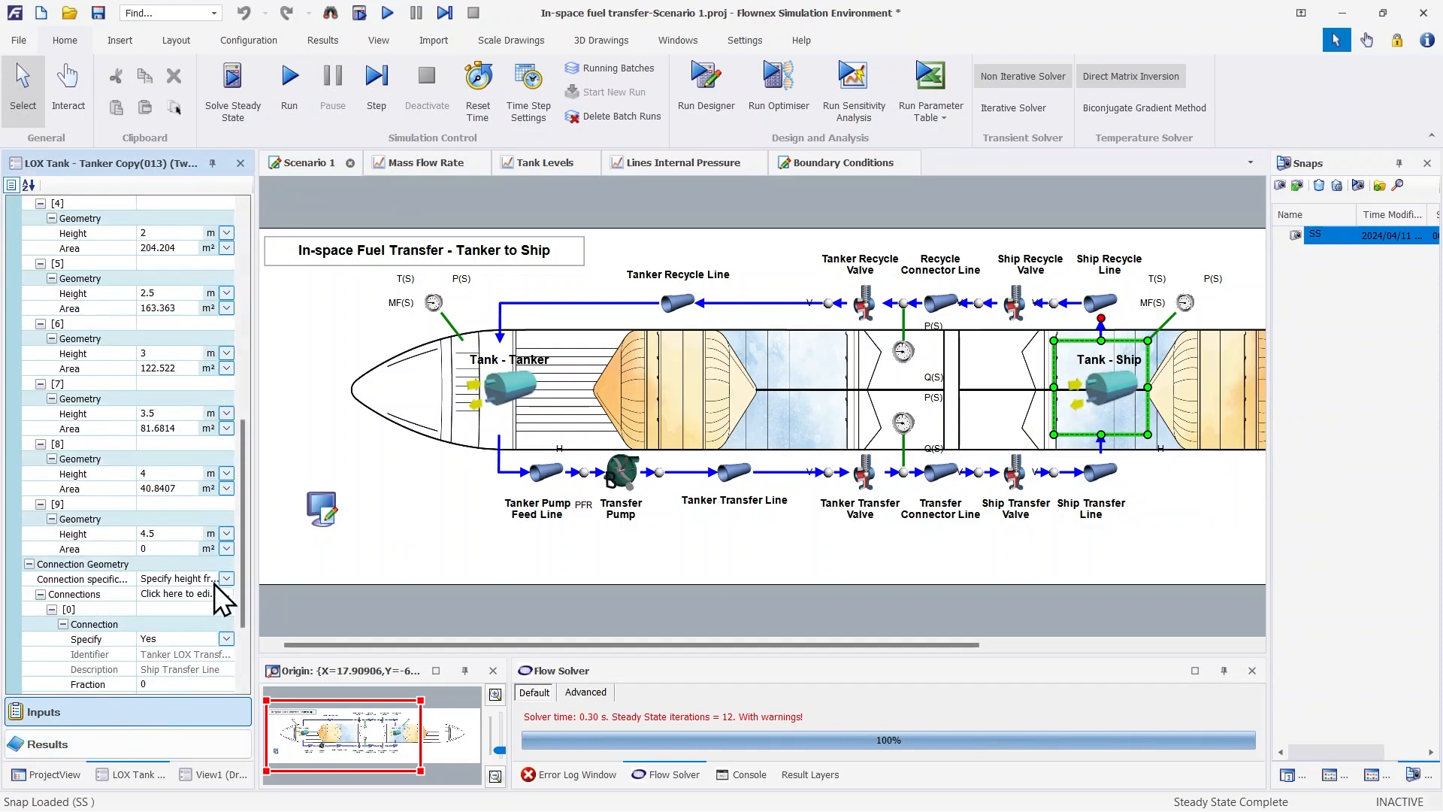
scroll(226, 608, "down", 3)
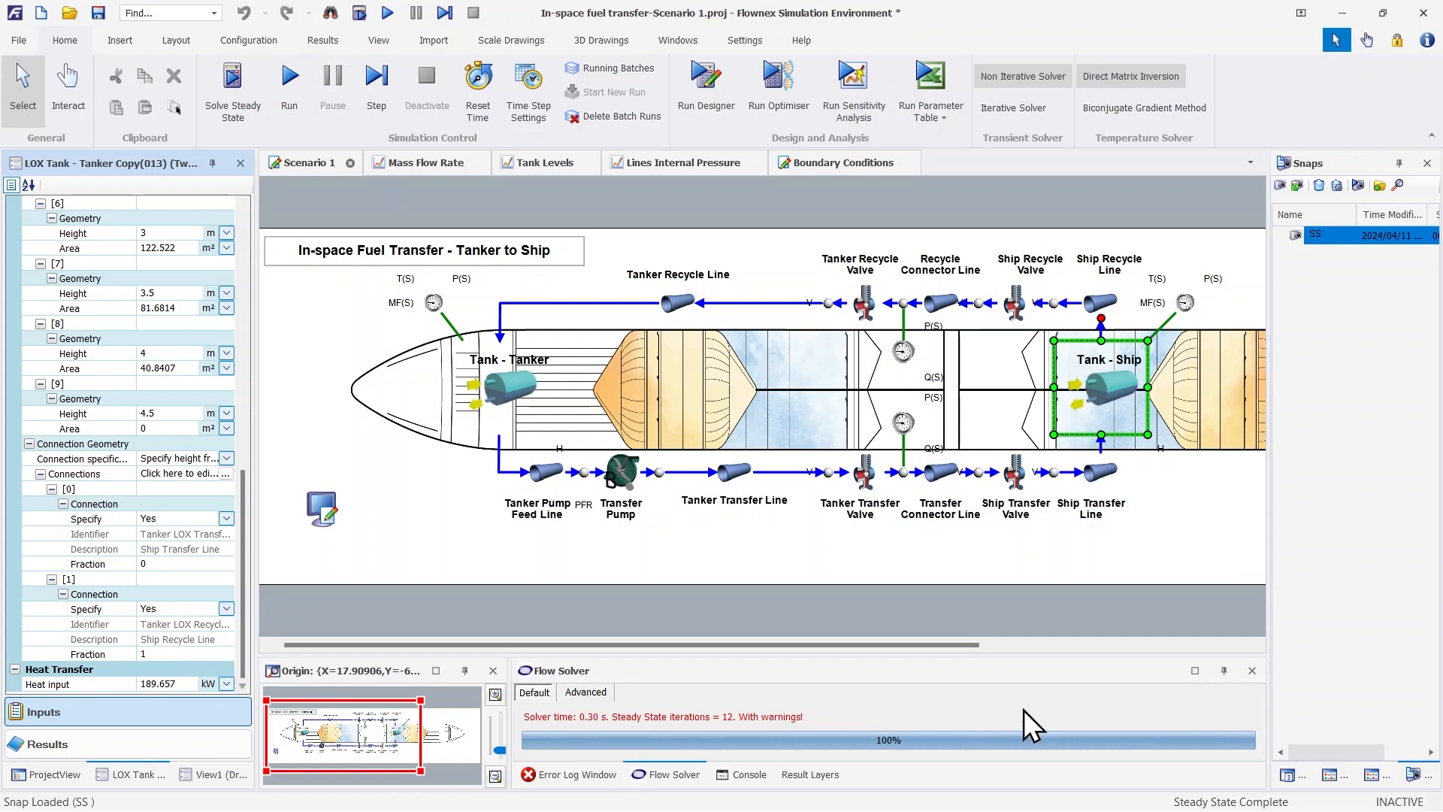
left_click(1100, 472)
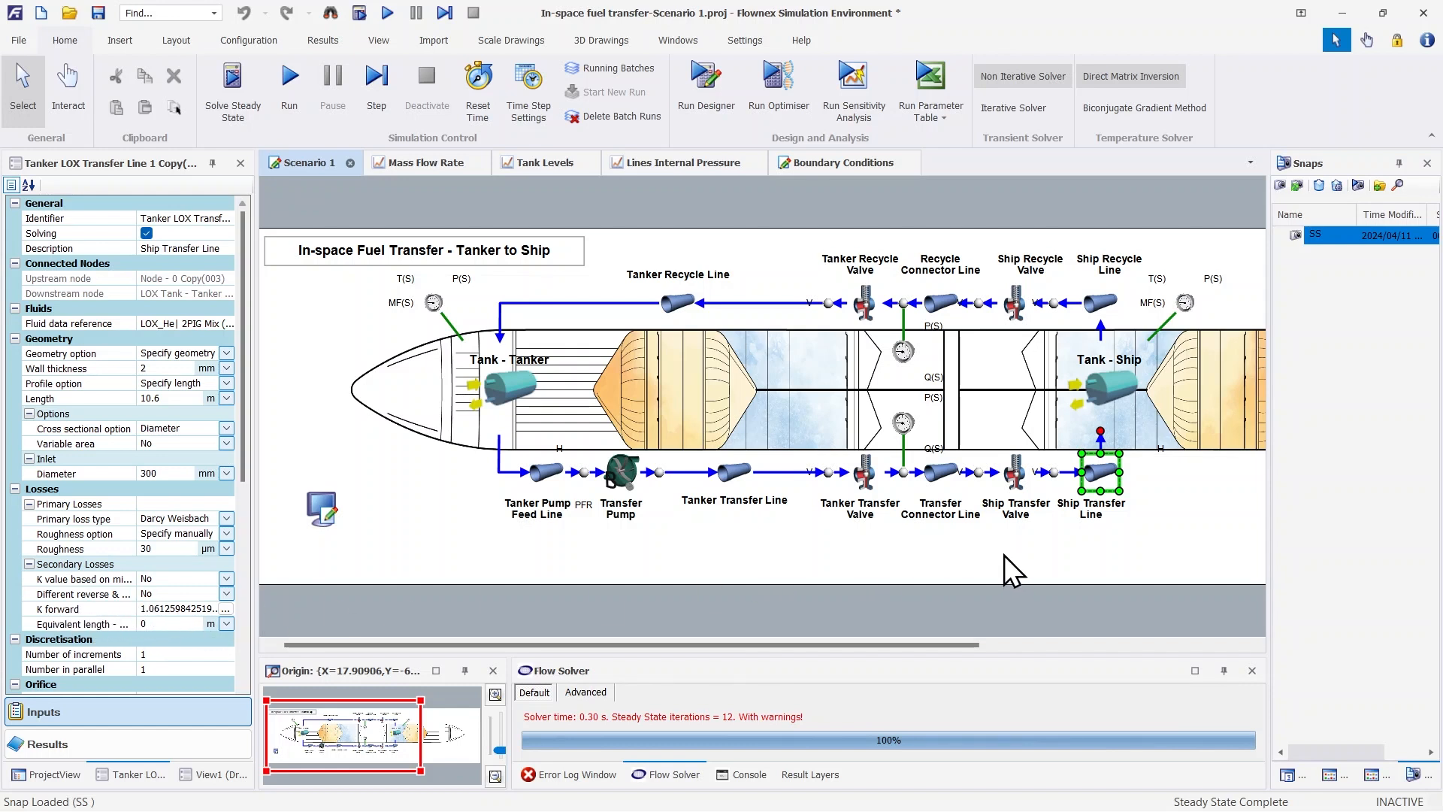
- Check the ship tank's dimensions table and results, and the mass fractions in its boundary condition
left_click(1114, 386)
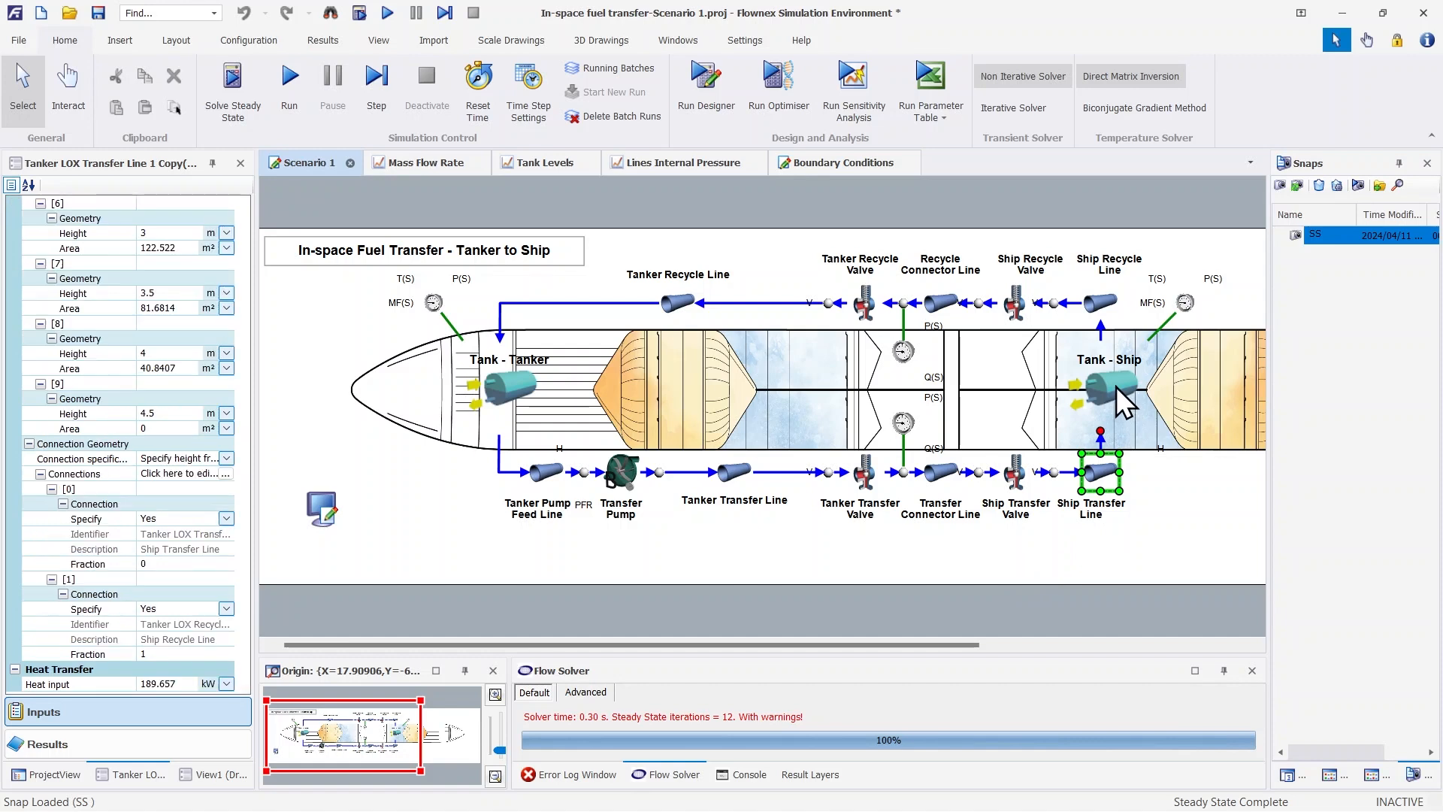
left_click_drag(242, 595, 245, 358)
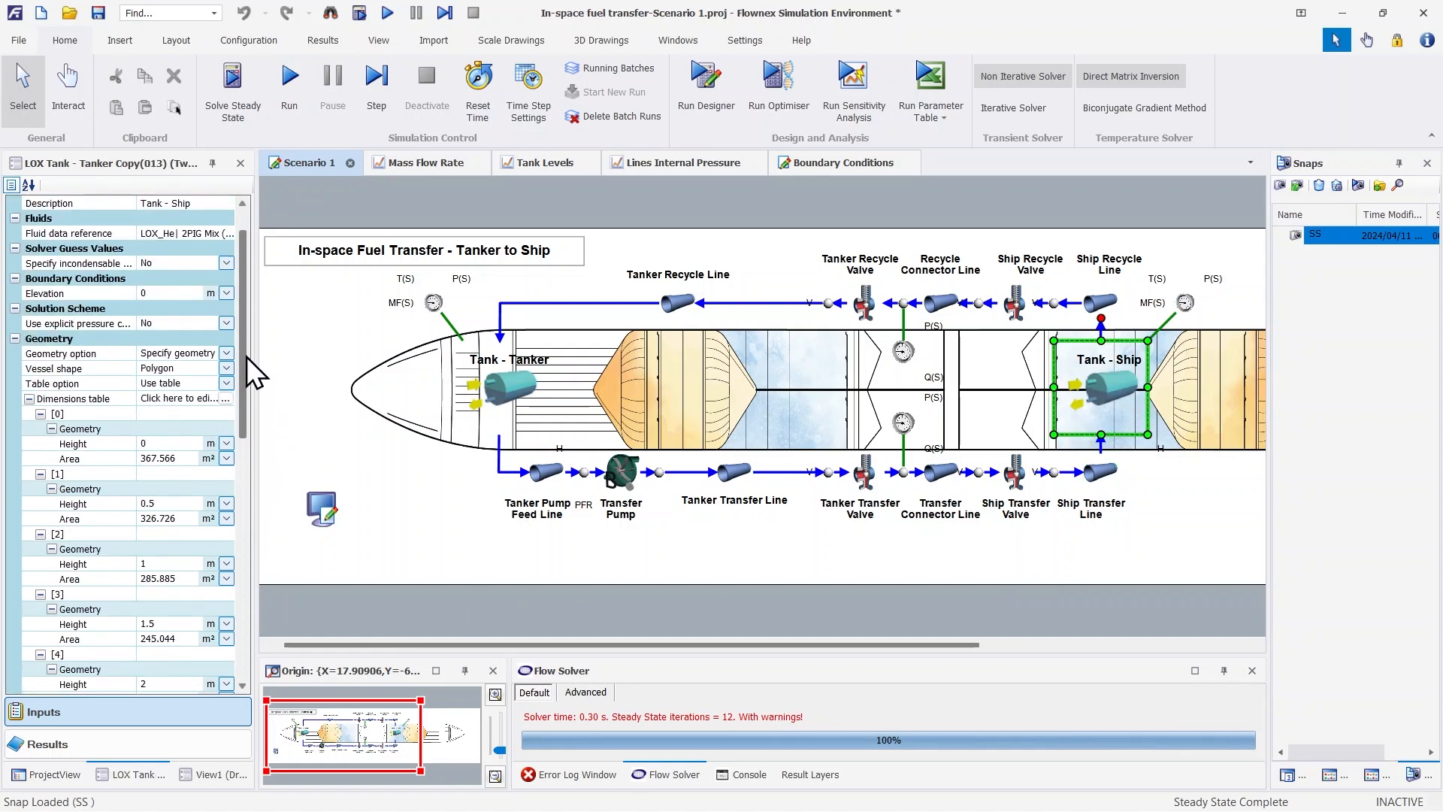
left_click(119, 746)
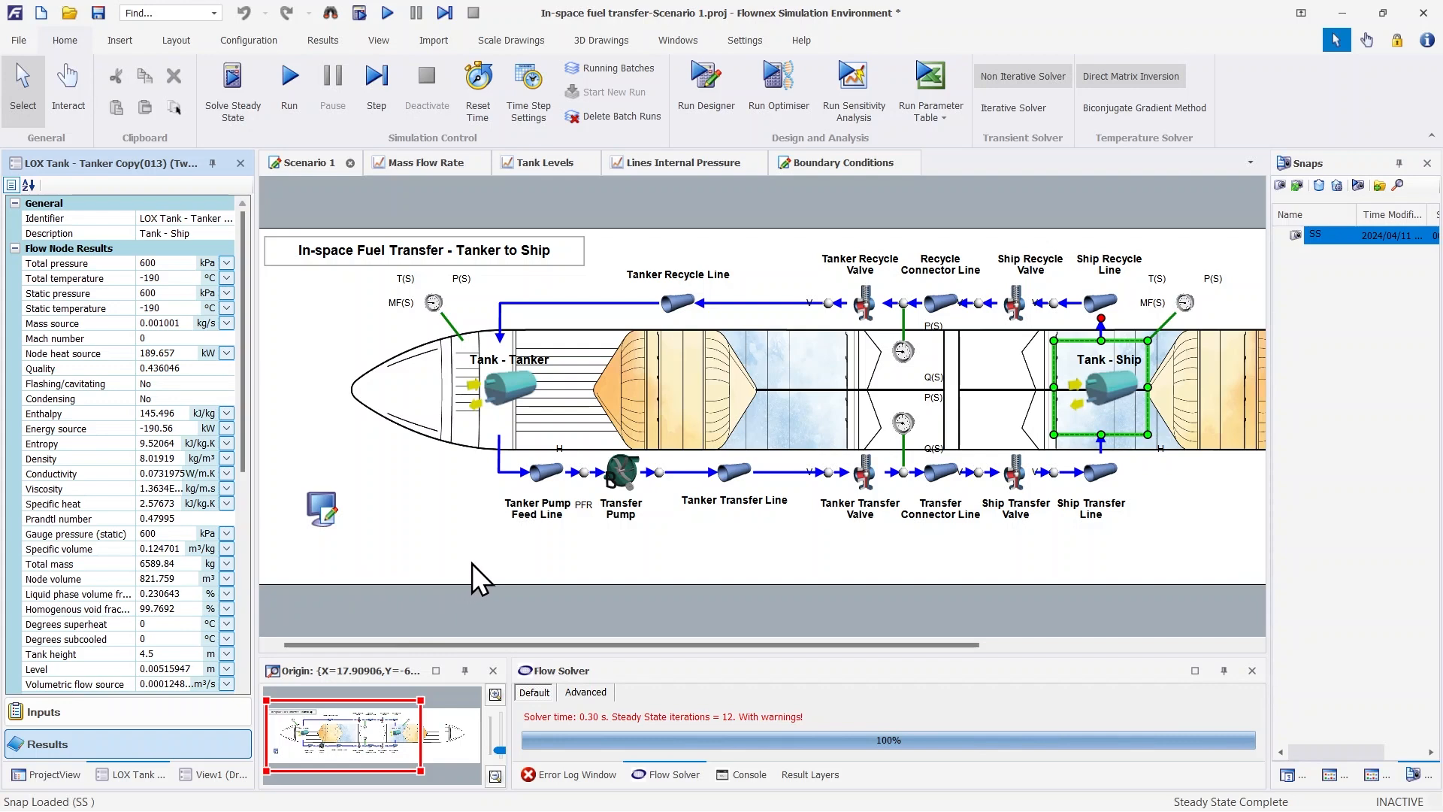
left_click(1185, 302)
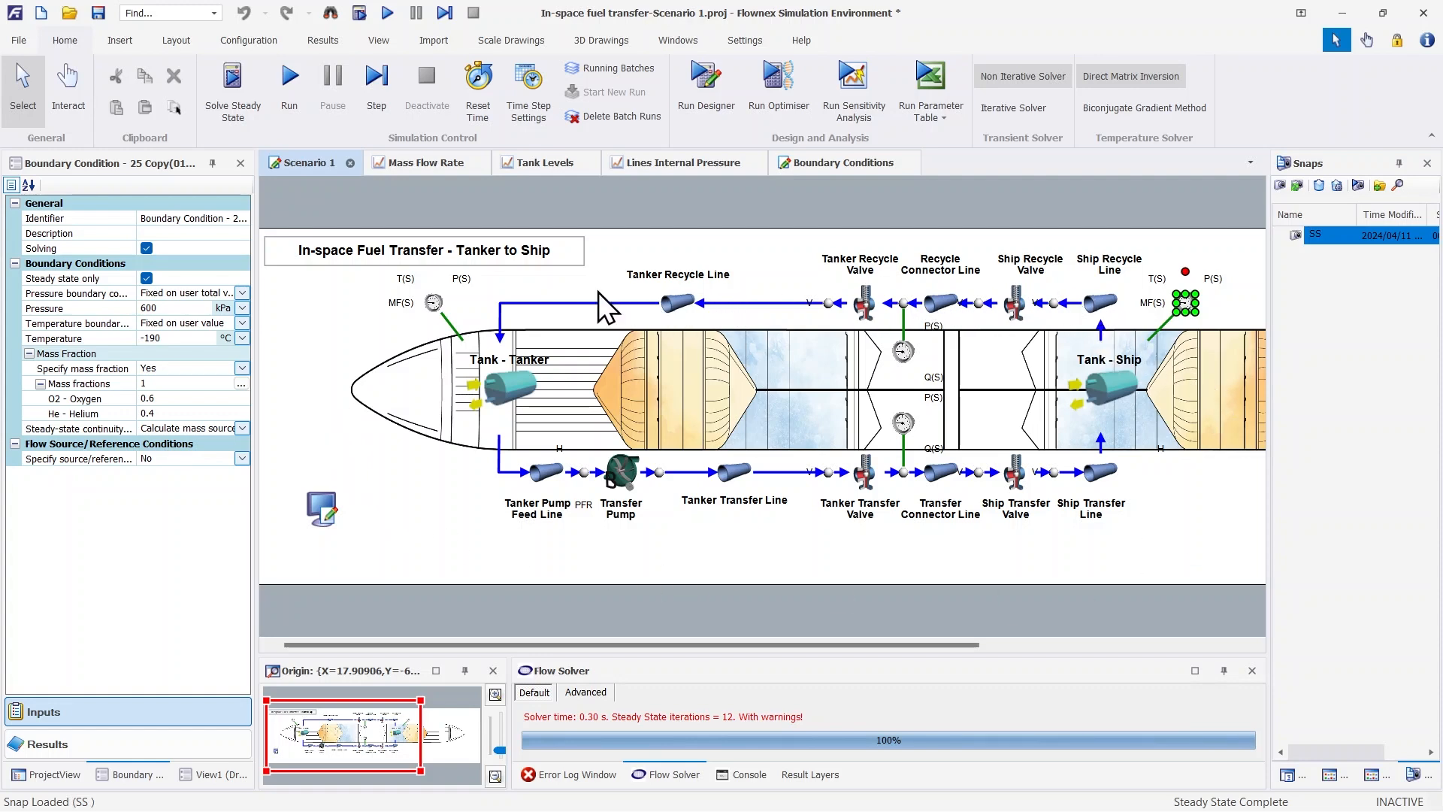
- Inspect the inputs of the Tanker Recycle Line, Tanker Recycle Valve and Ship Recycle Valve, and clear the selection
left_click(678, 302)
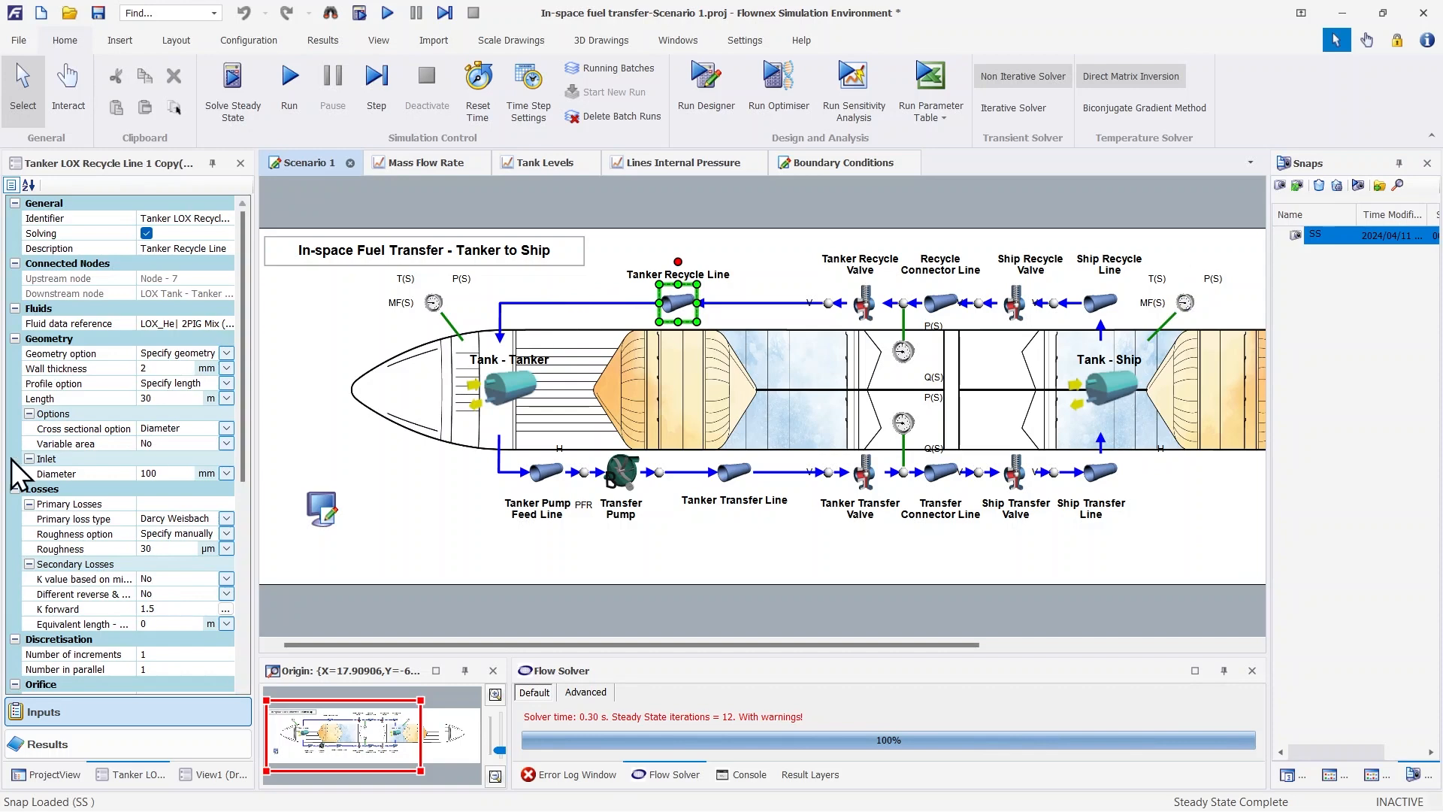
left_click(864, 304)
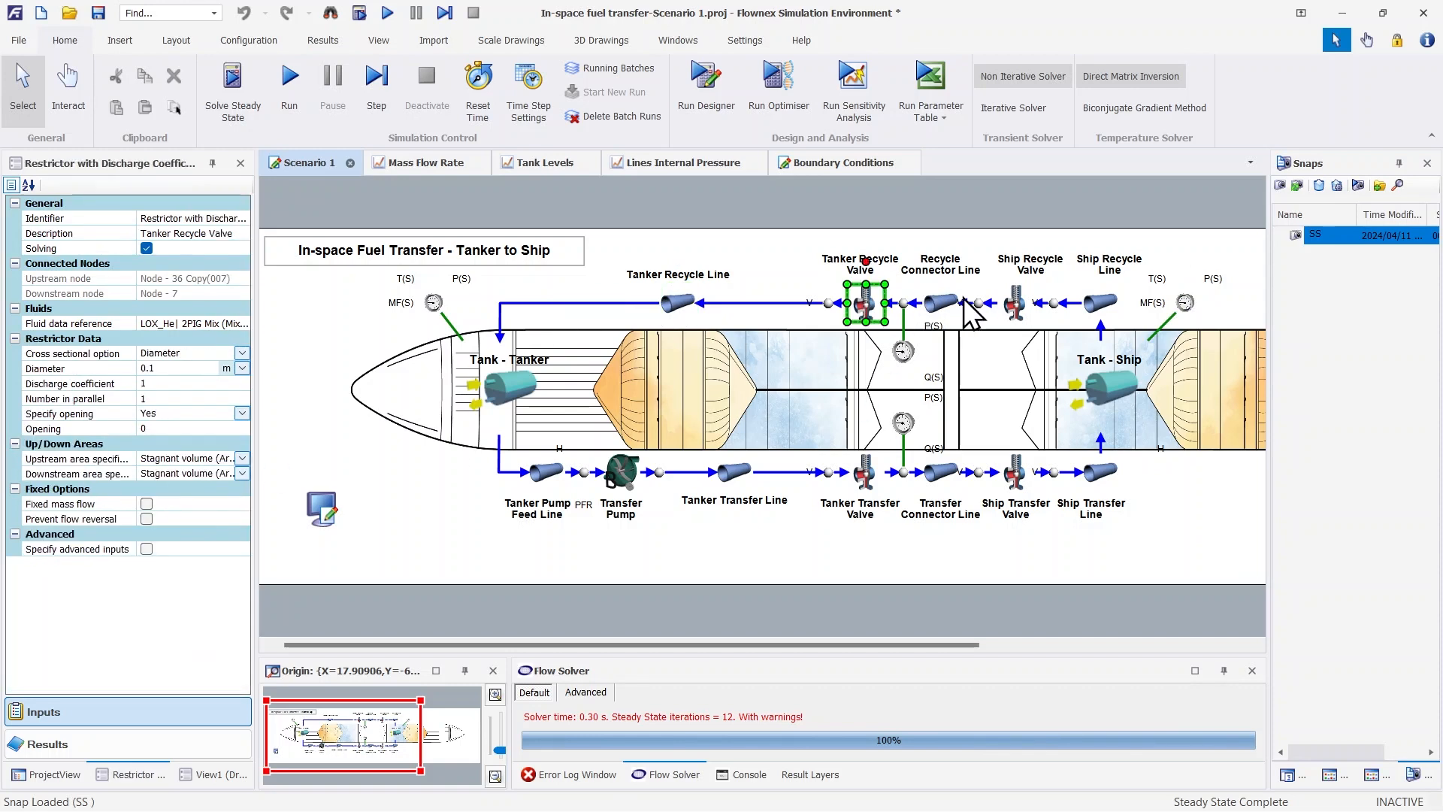
left_click(1019, 306)
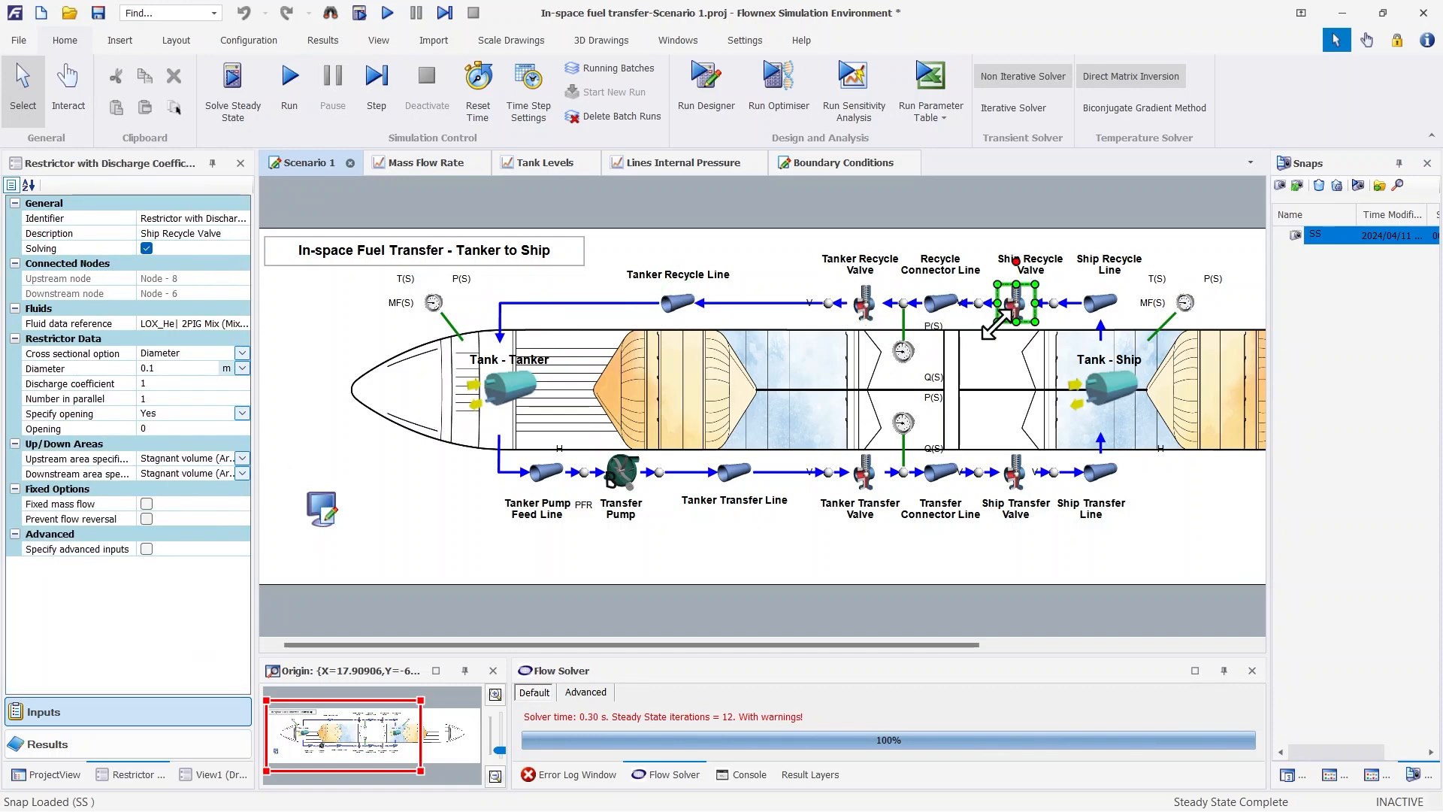
left_click(705, 548)
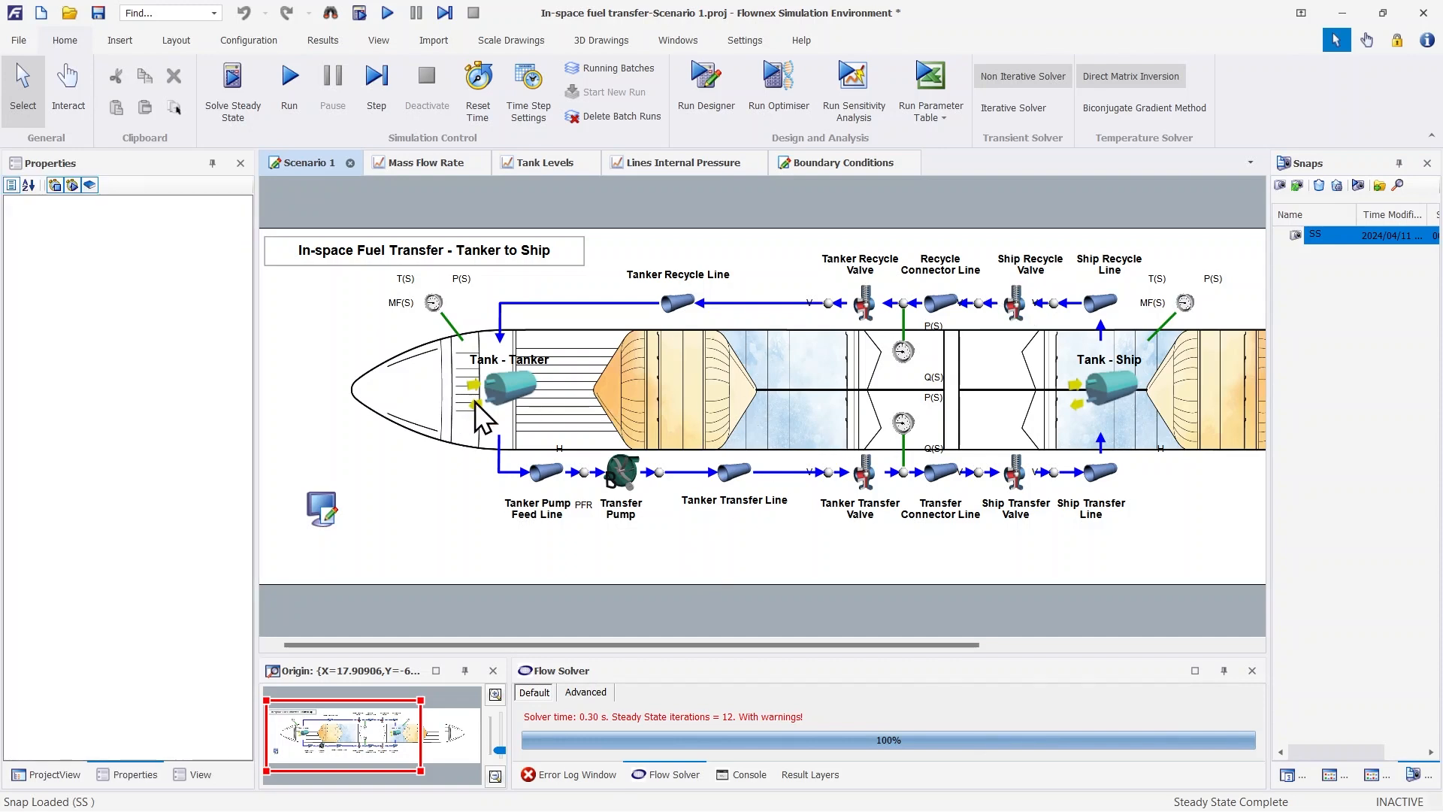
- Check the tanker tank's connection height fractions and heat input, and deselect the tank
left_click(507, 384)
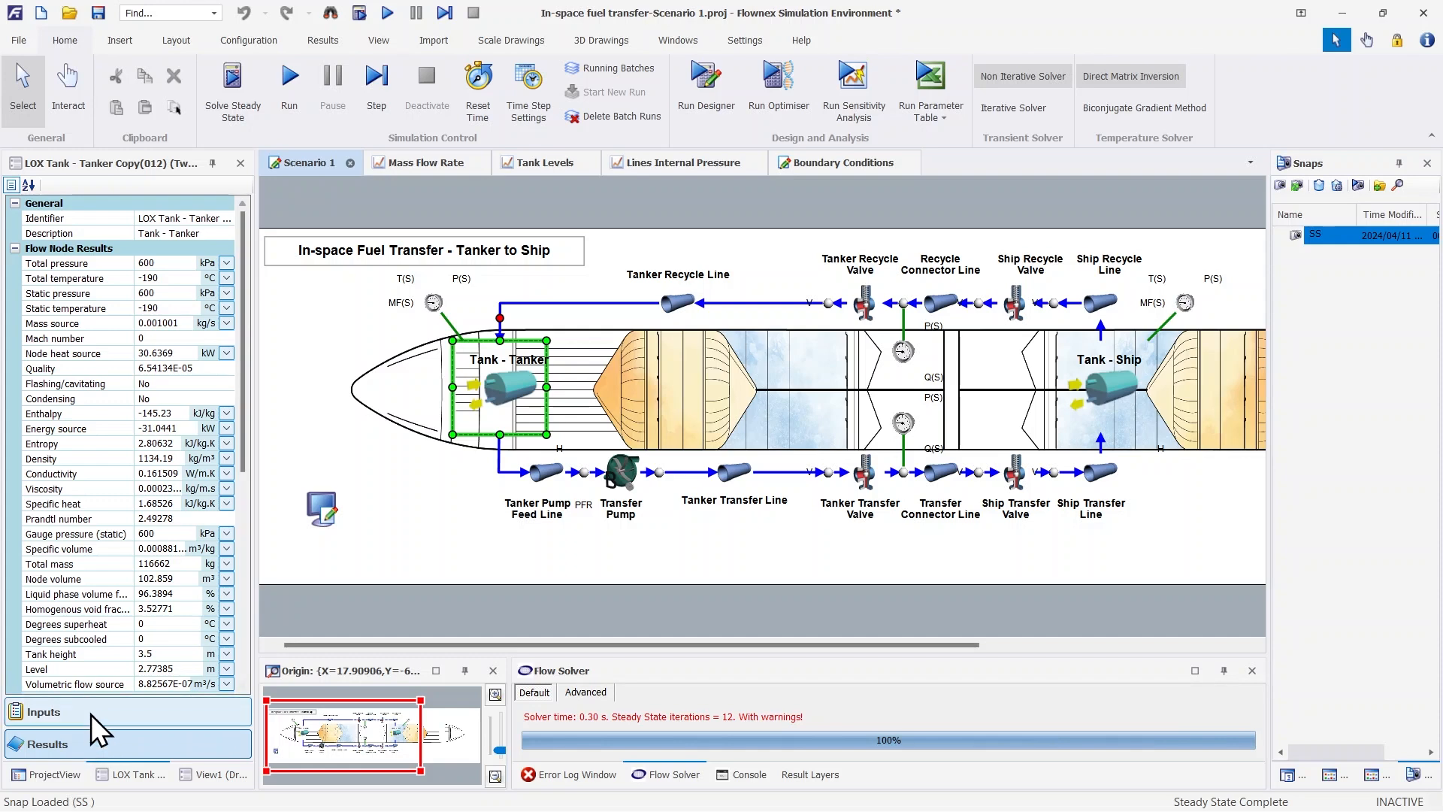
scroll(240, 414, "down", 10)
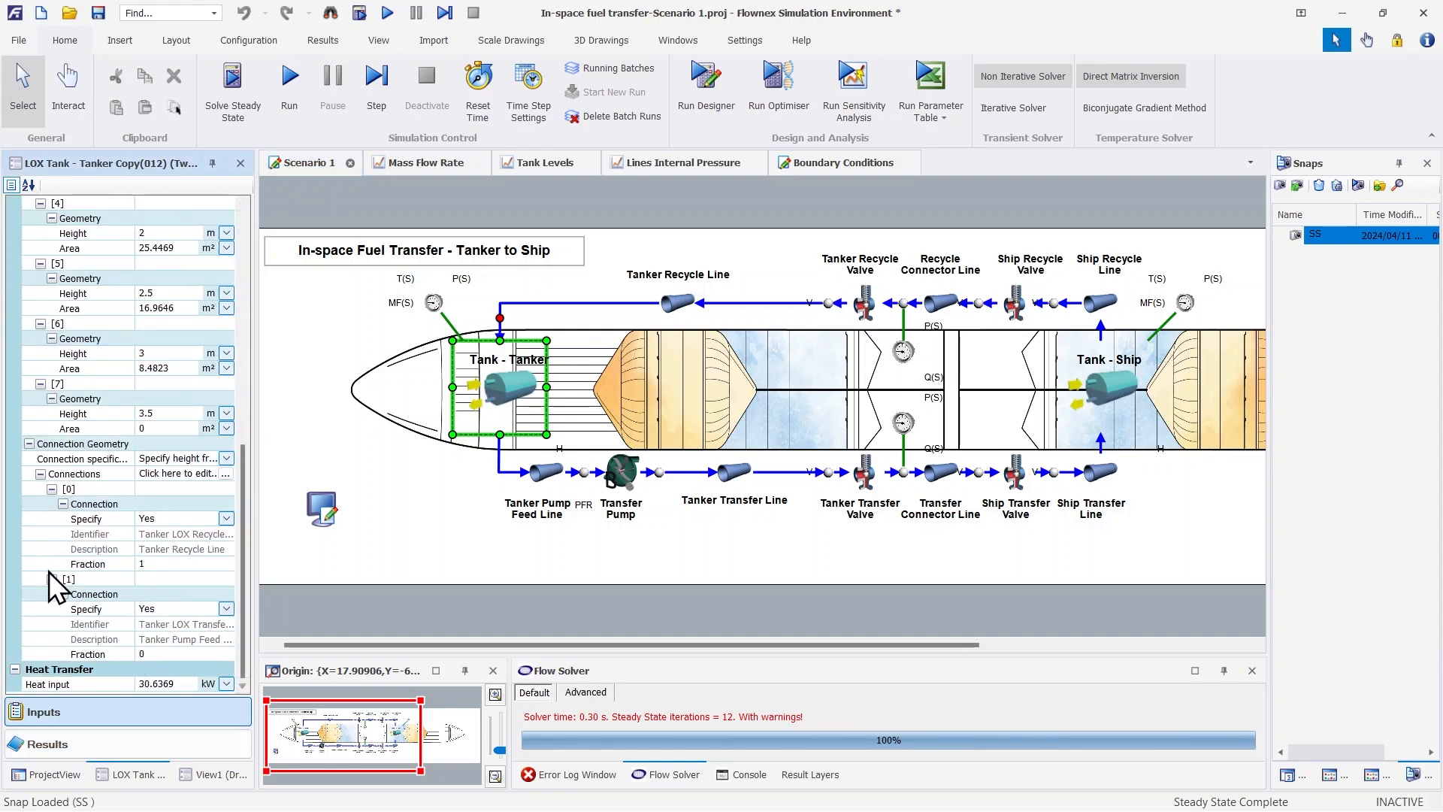
left_click(467, 535)
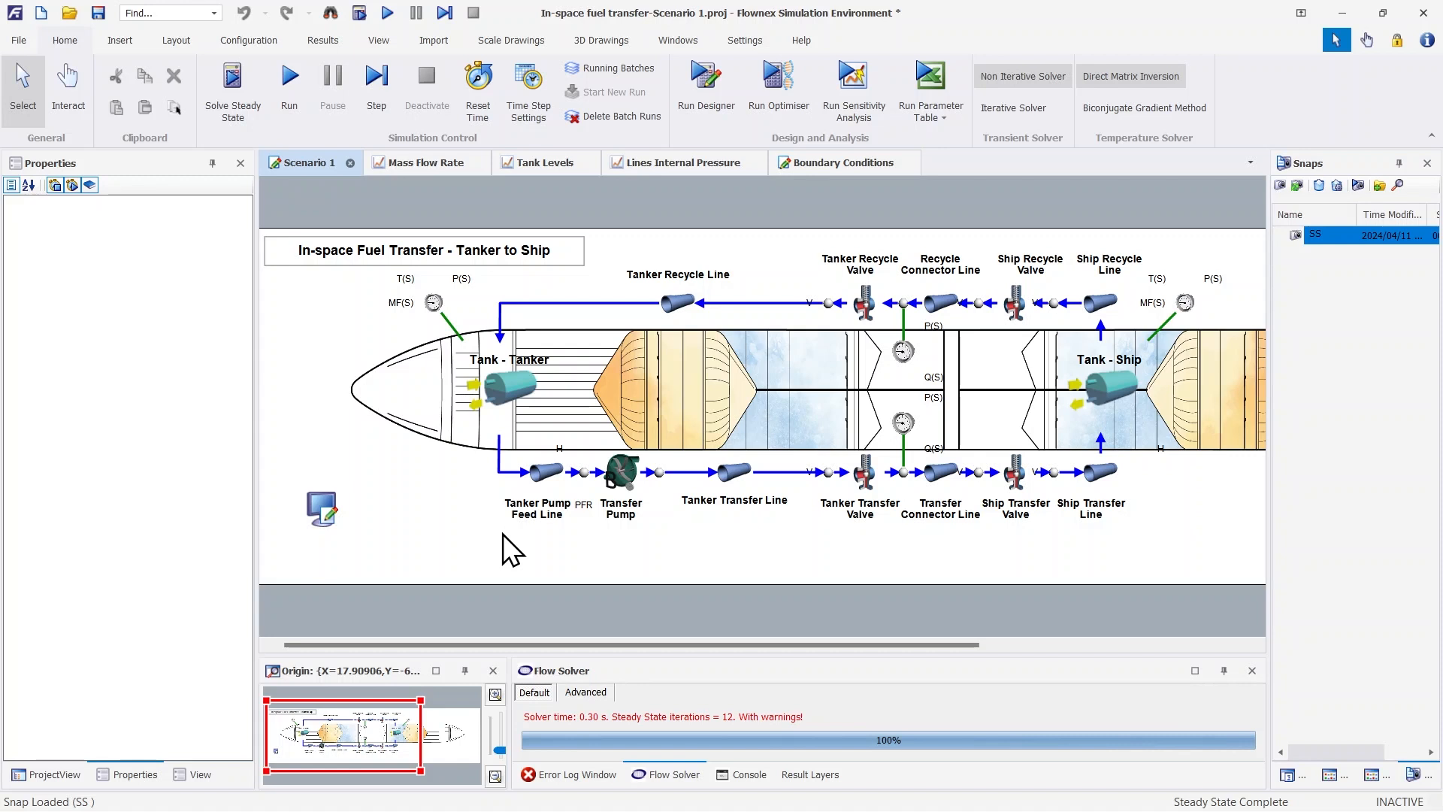
- Open the actions setup and show the Scenario 1 actions with full action names in a widened window
left_click(250, 41)
left_click(136, 109)
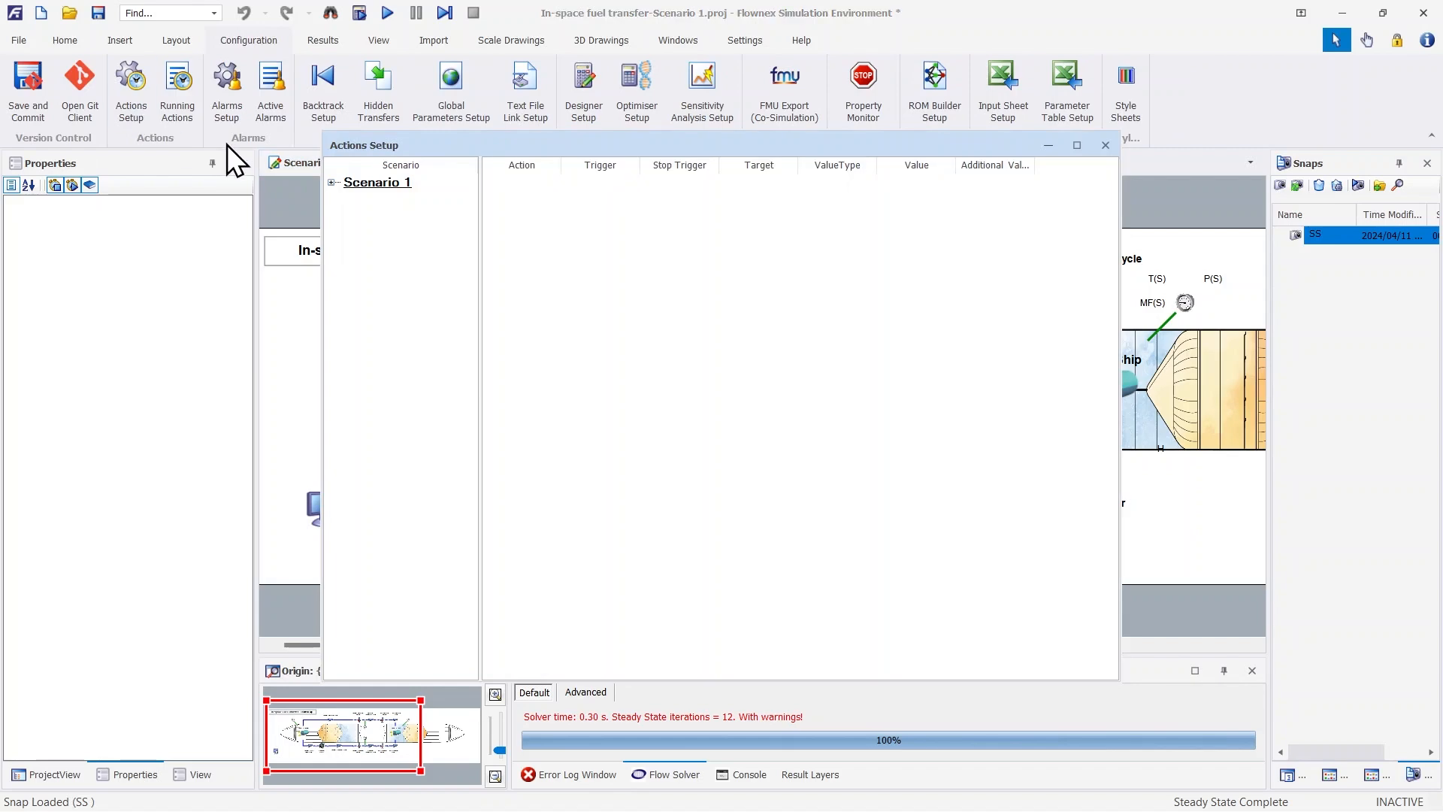
left_click(390, 184)
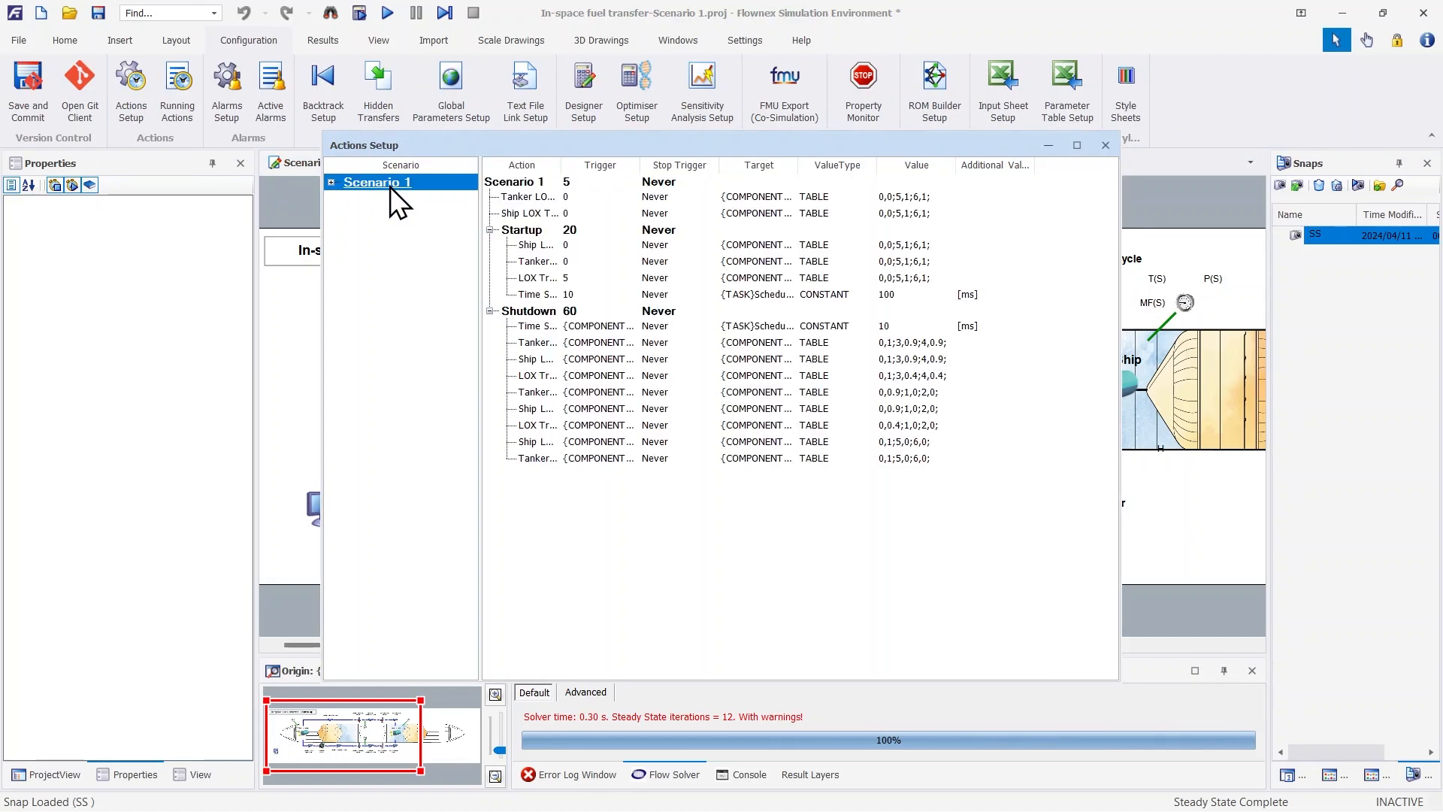
double_click(562, 165)
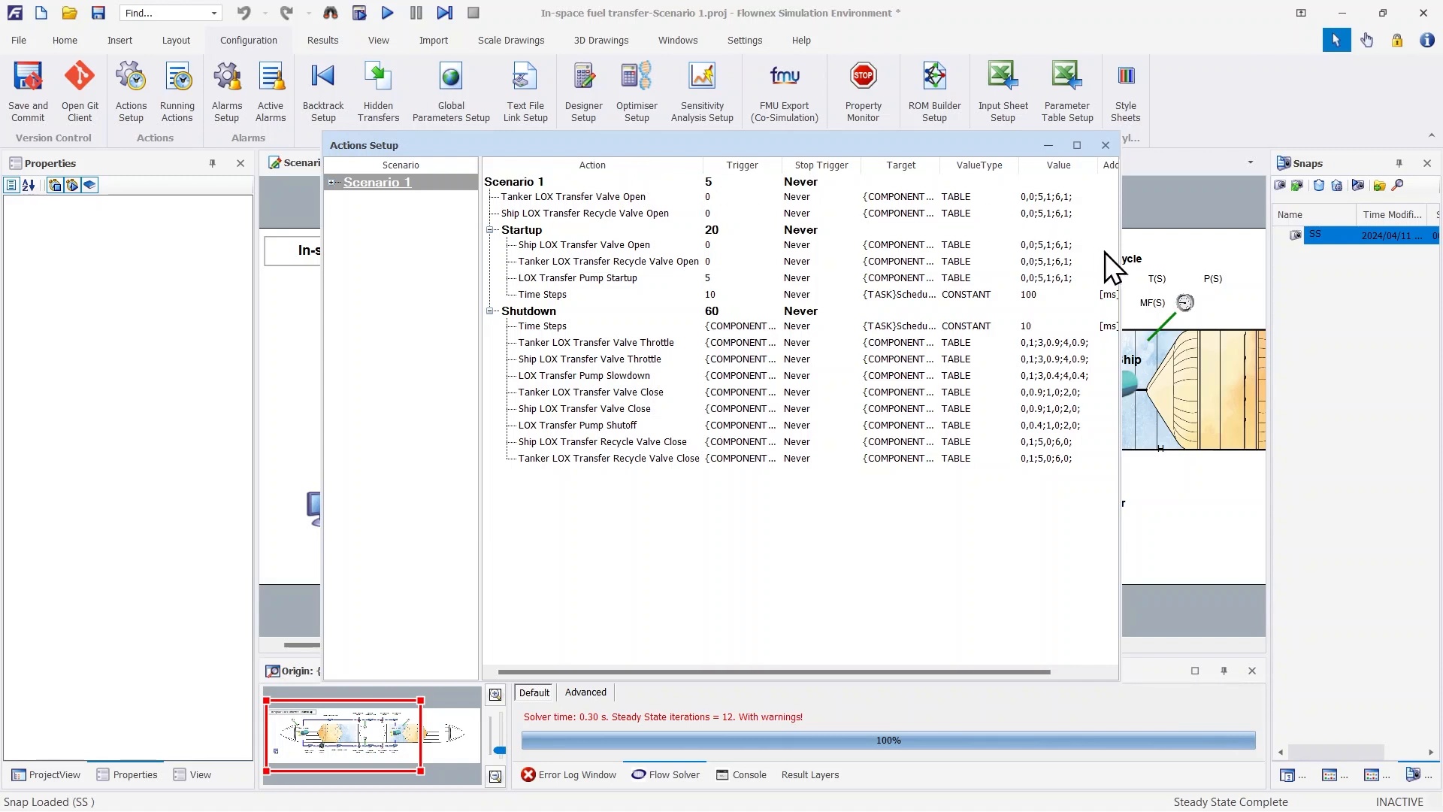
left_click_drag(1121, 257, 1206, 263)
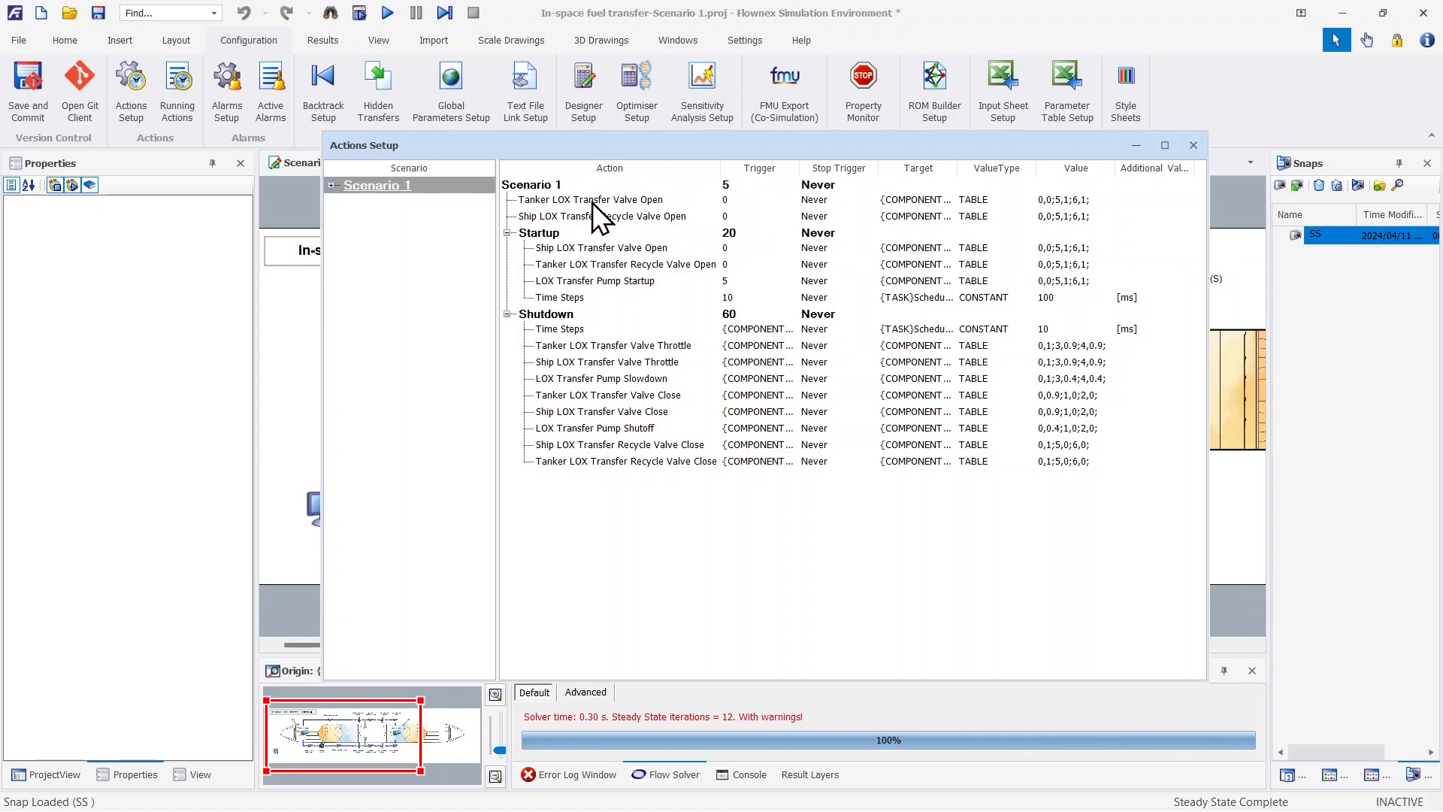
- Open the time-value table and graph of the Tanker LOX Transfer Valve Open action
left_click(1089, 204)
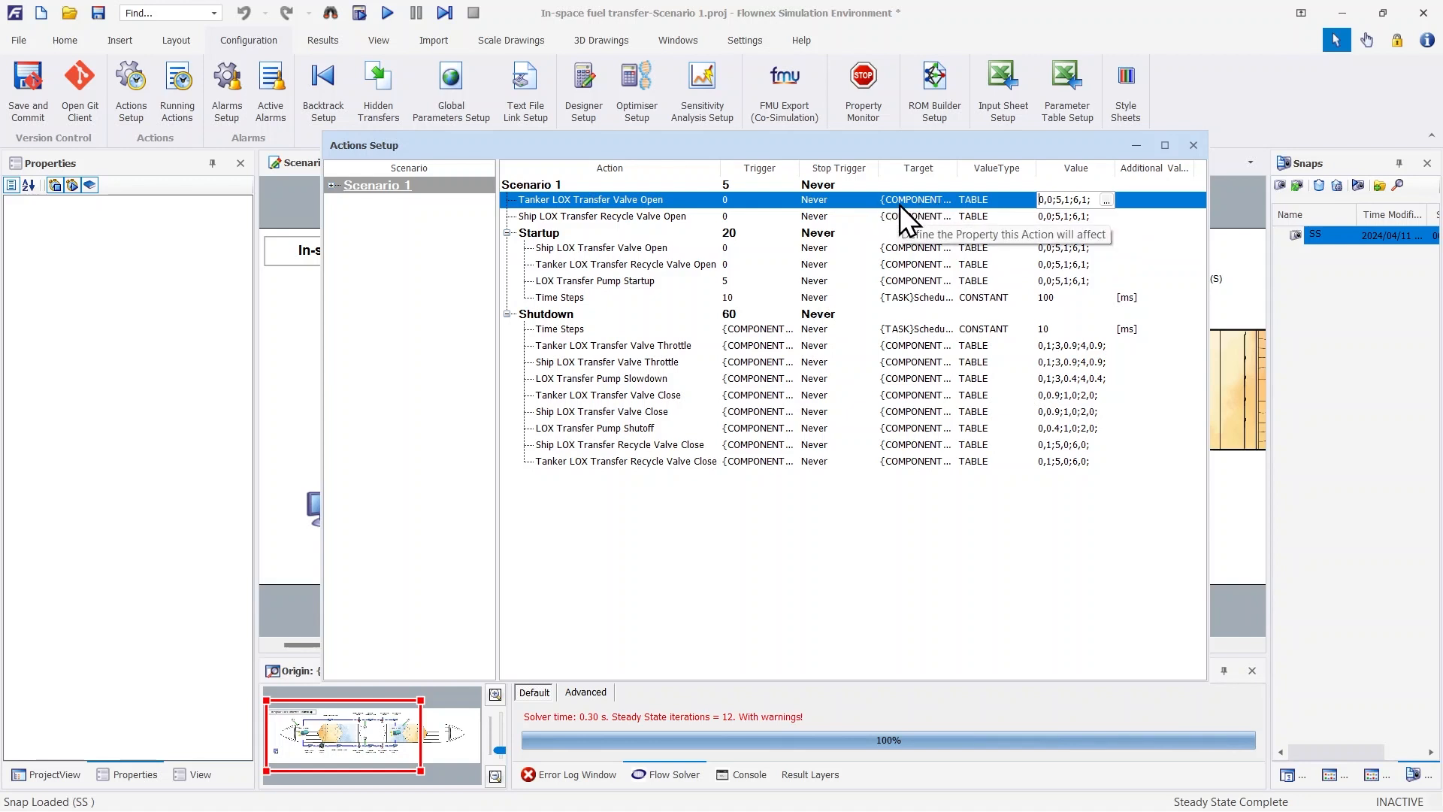
left_click(1106, 200)
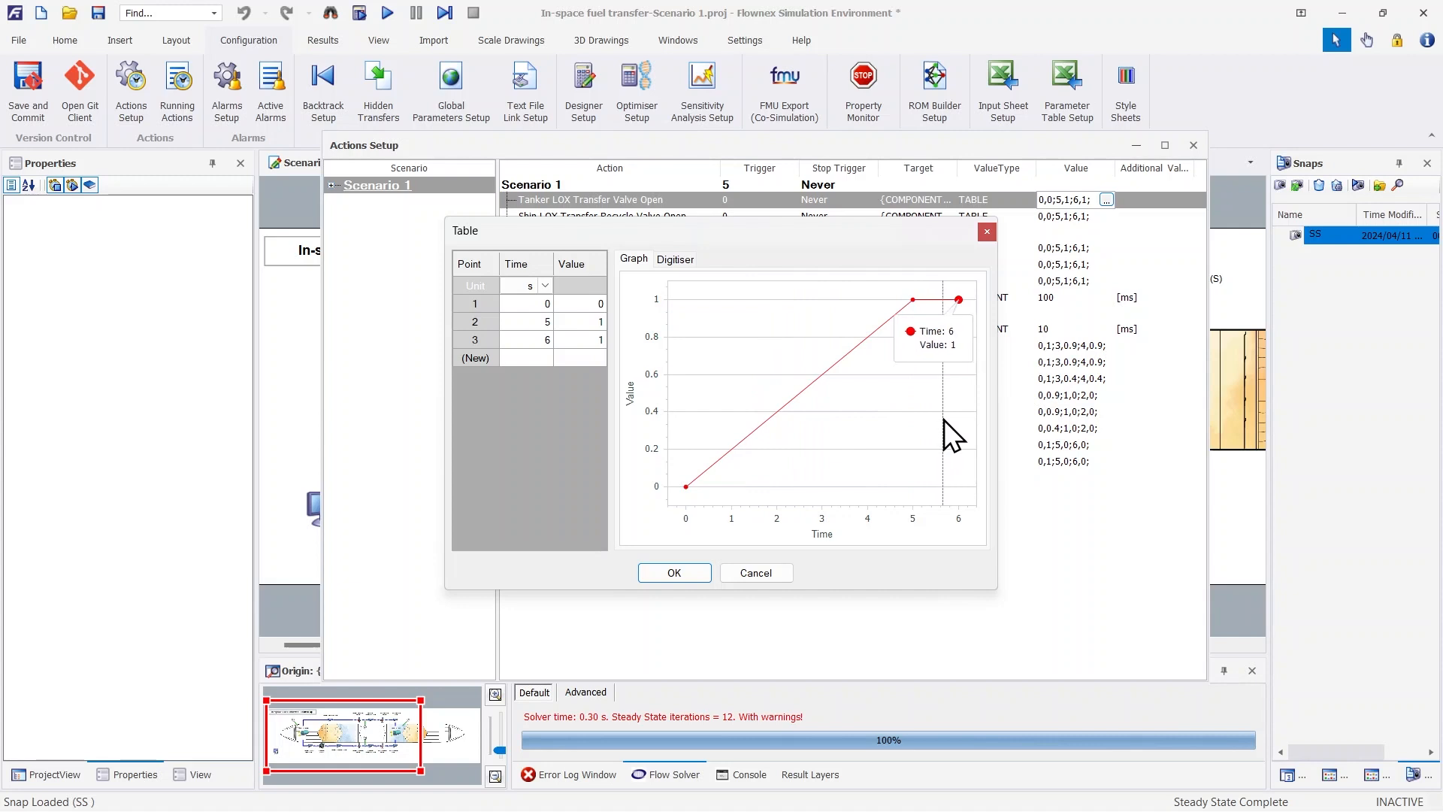
- Close the current table and review the time-value table of the LOX Transfer Pump Startup action without changing it
left_click(750, 570)
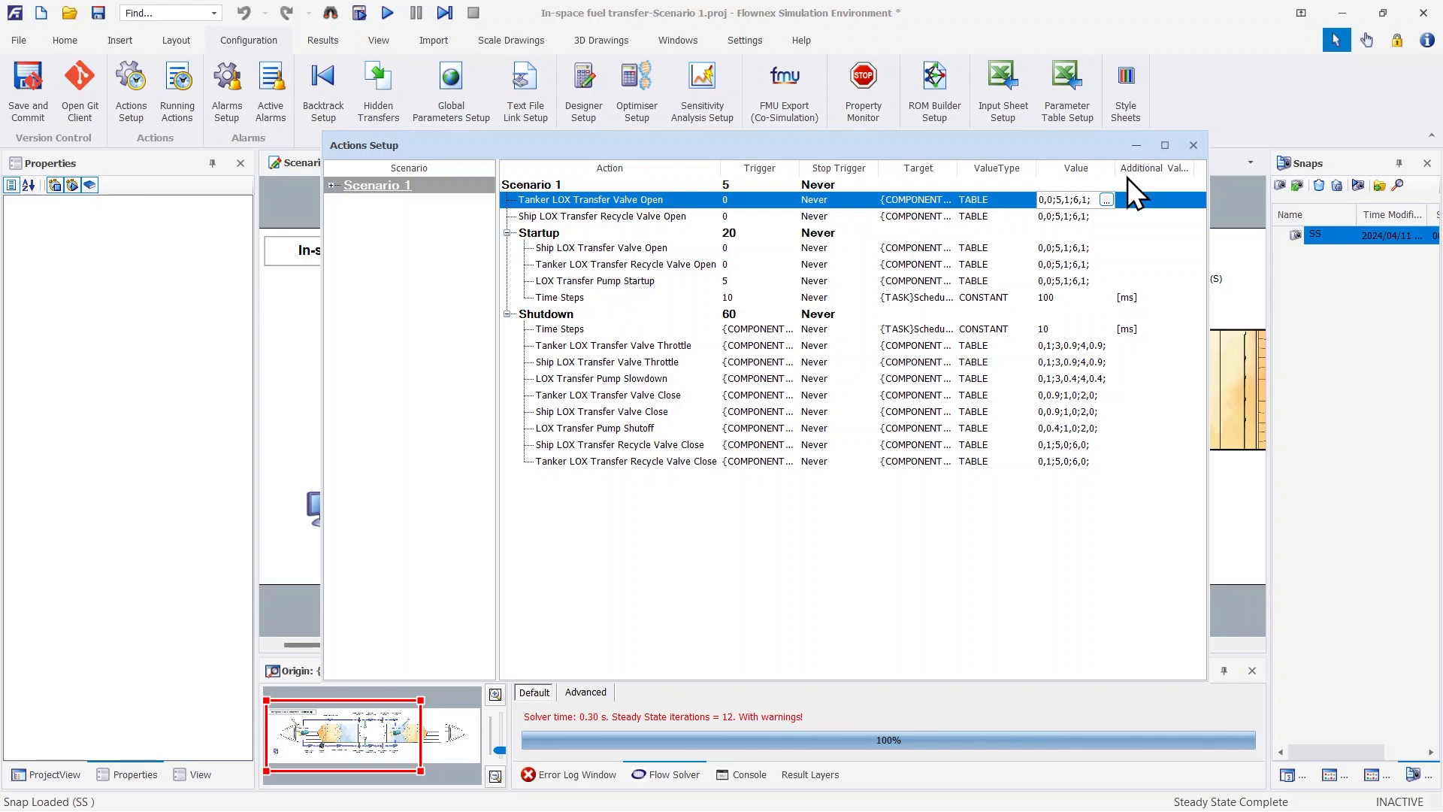
left_click(630, 282)
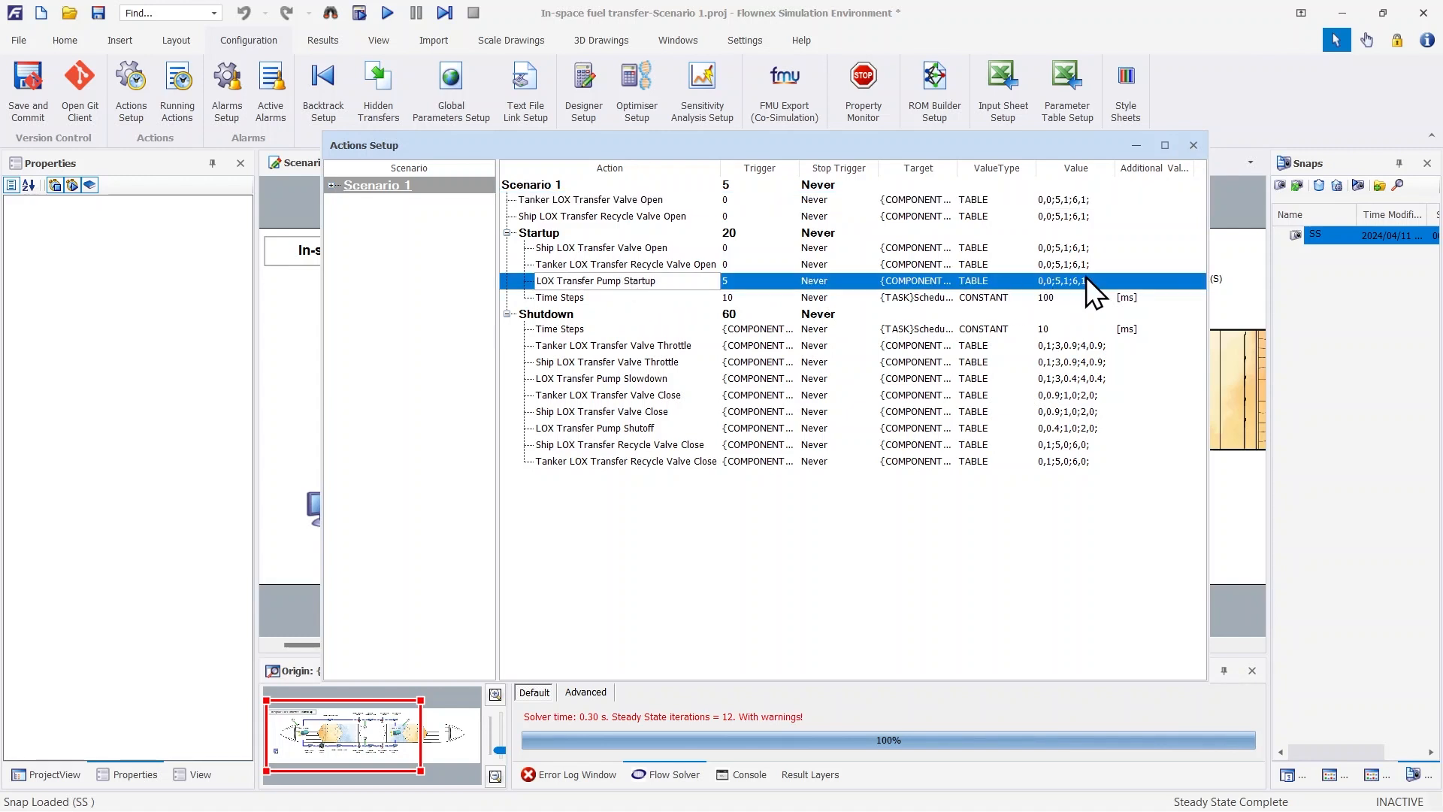
left_click(1106, 281)
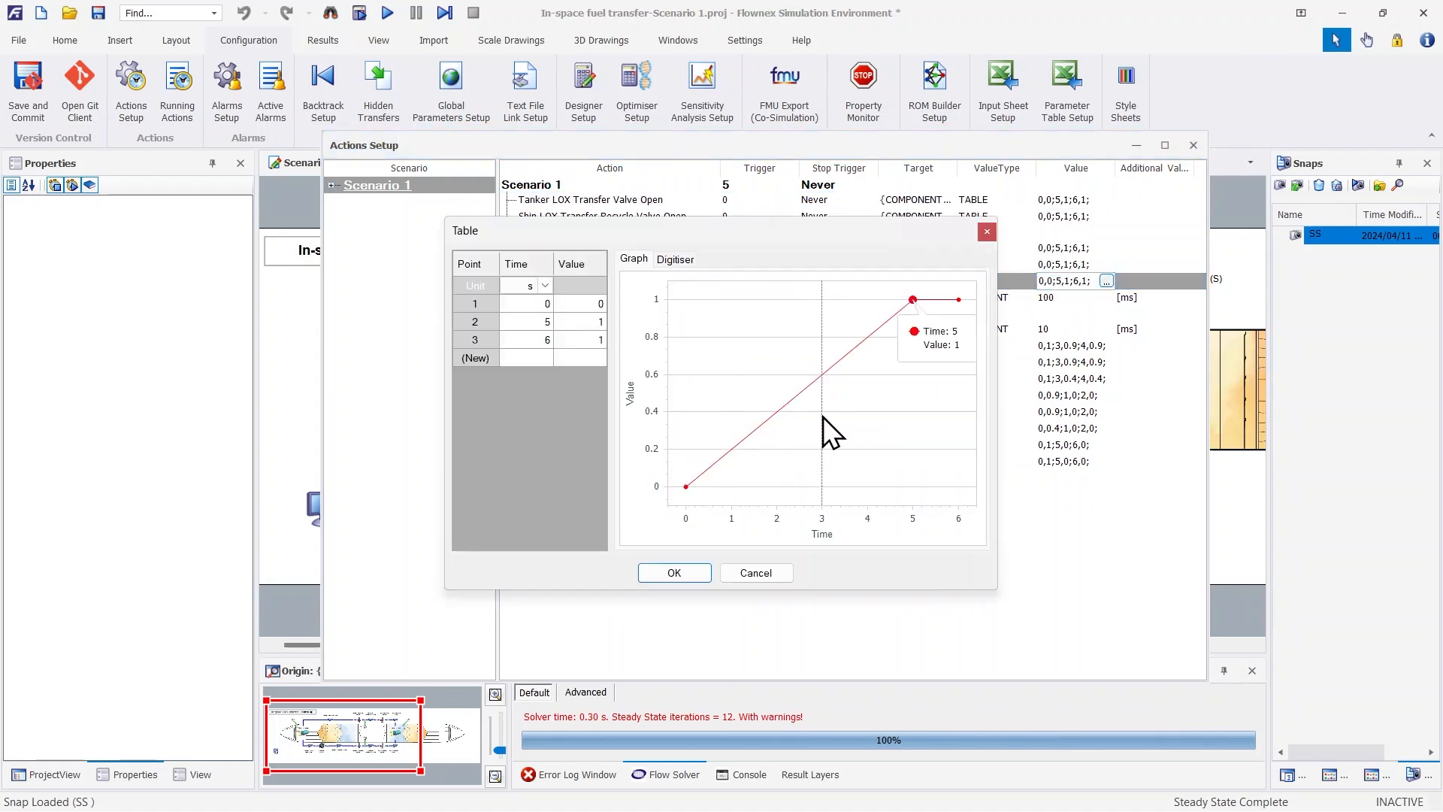
left_click(742, 574)
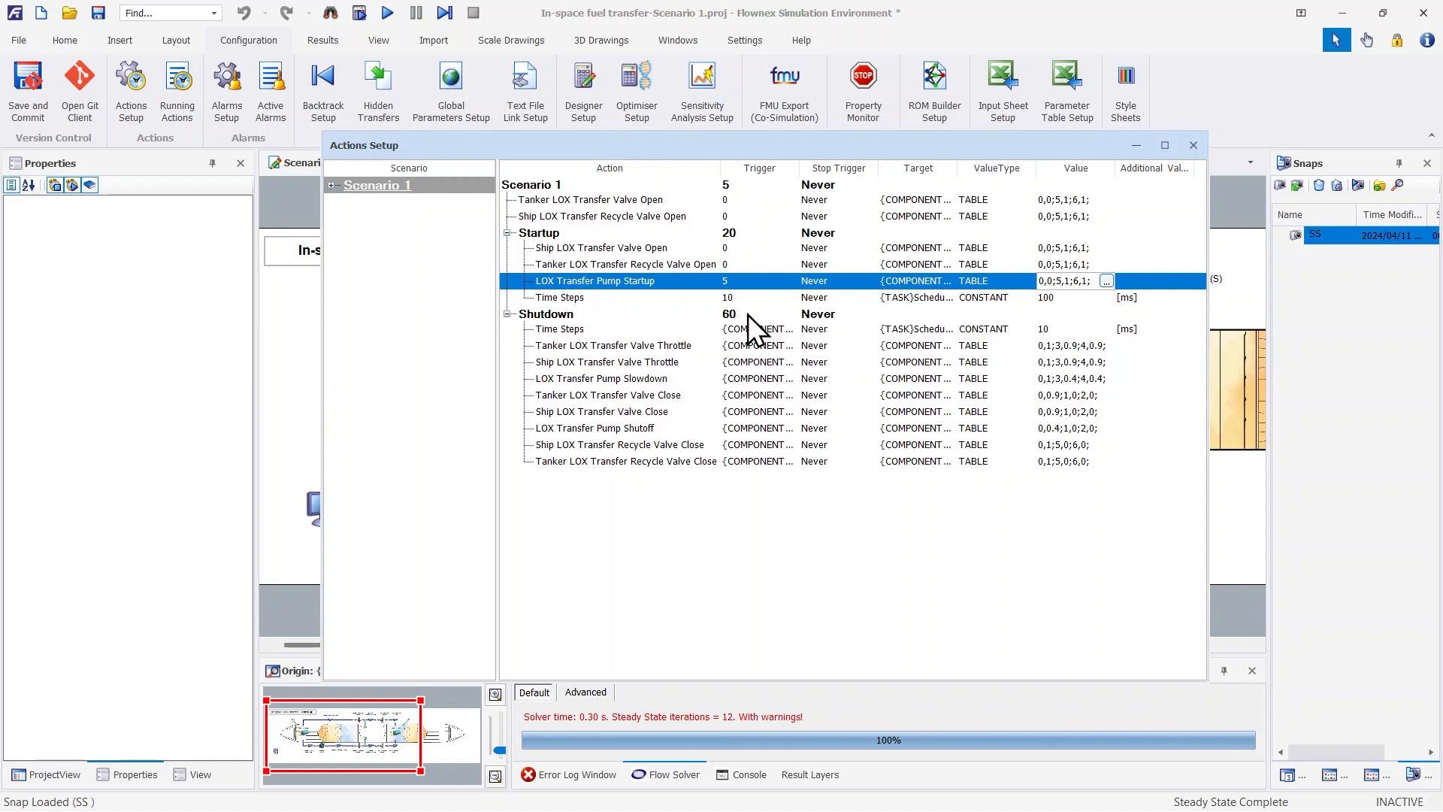
- Check the trigger condition of the Shutdown Time Steps action and leave it as it is
left_click(781, 330)
left_click(789, 330)
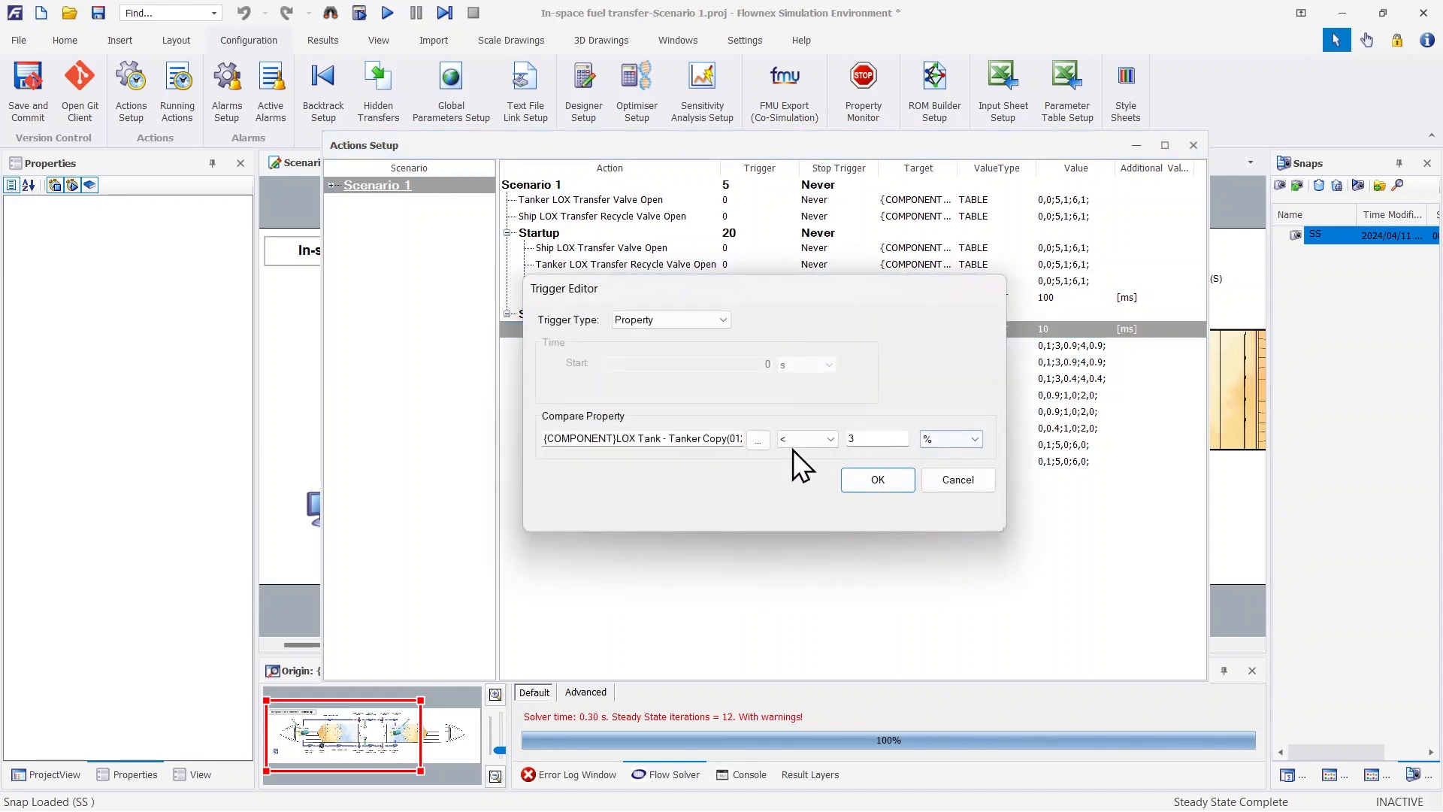
left_click(962, 478)
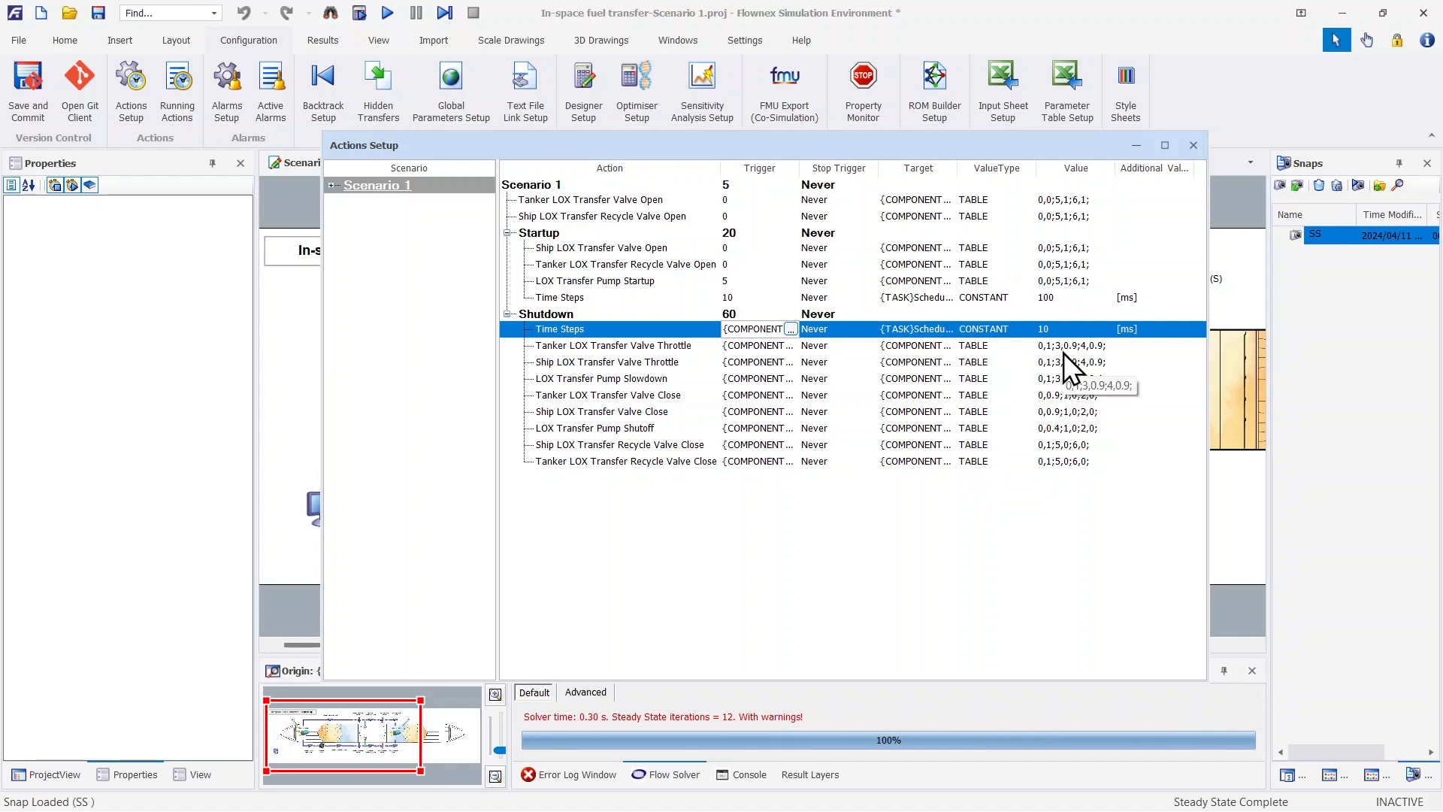
- Review the time-value tables of the Tanker LOX Transfer Valve Throttle and LOX Transfer Pump Slowdown actions
left_click(1085, 347)
left_click(1106, 345)
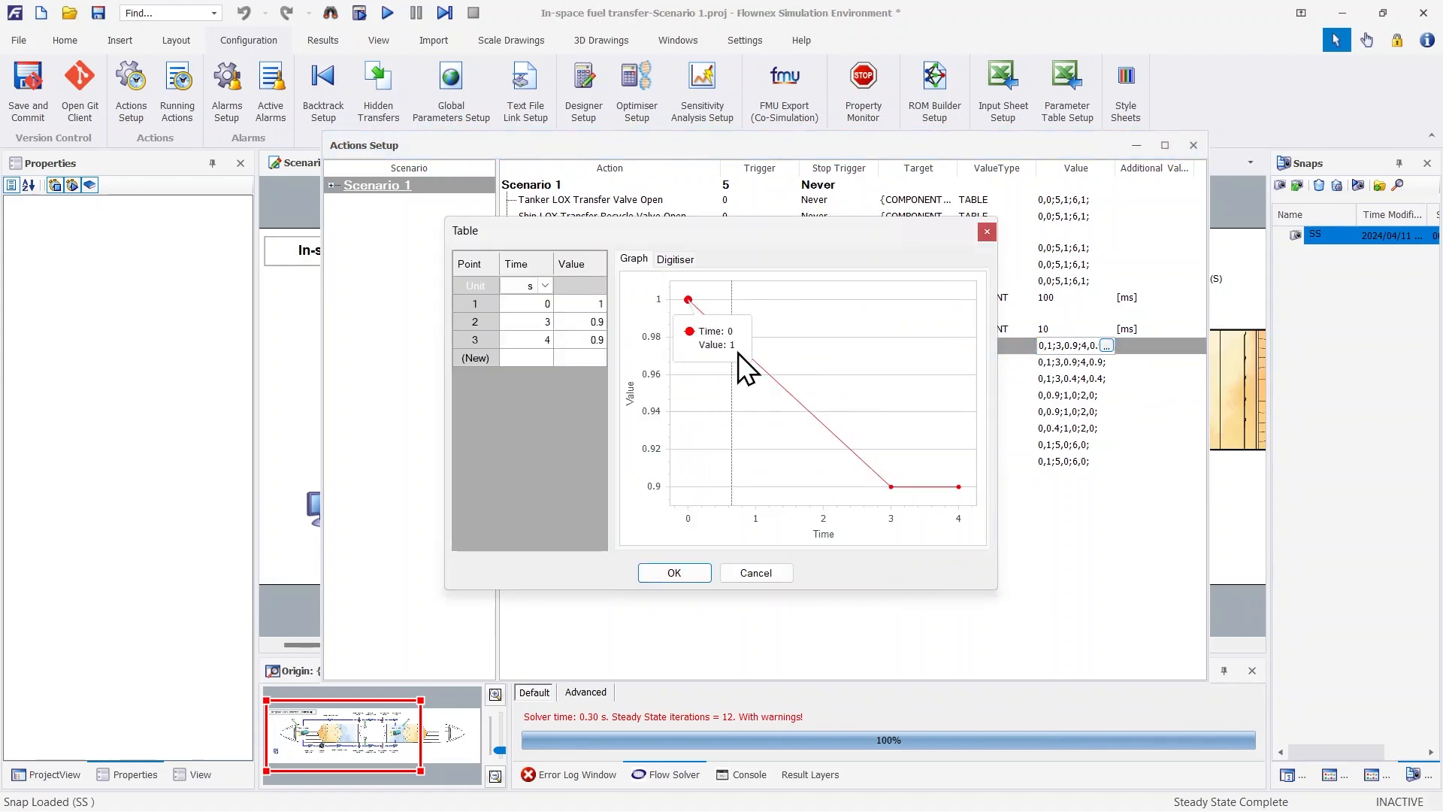
left_click(757, 573)
left_click(1105, 379)
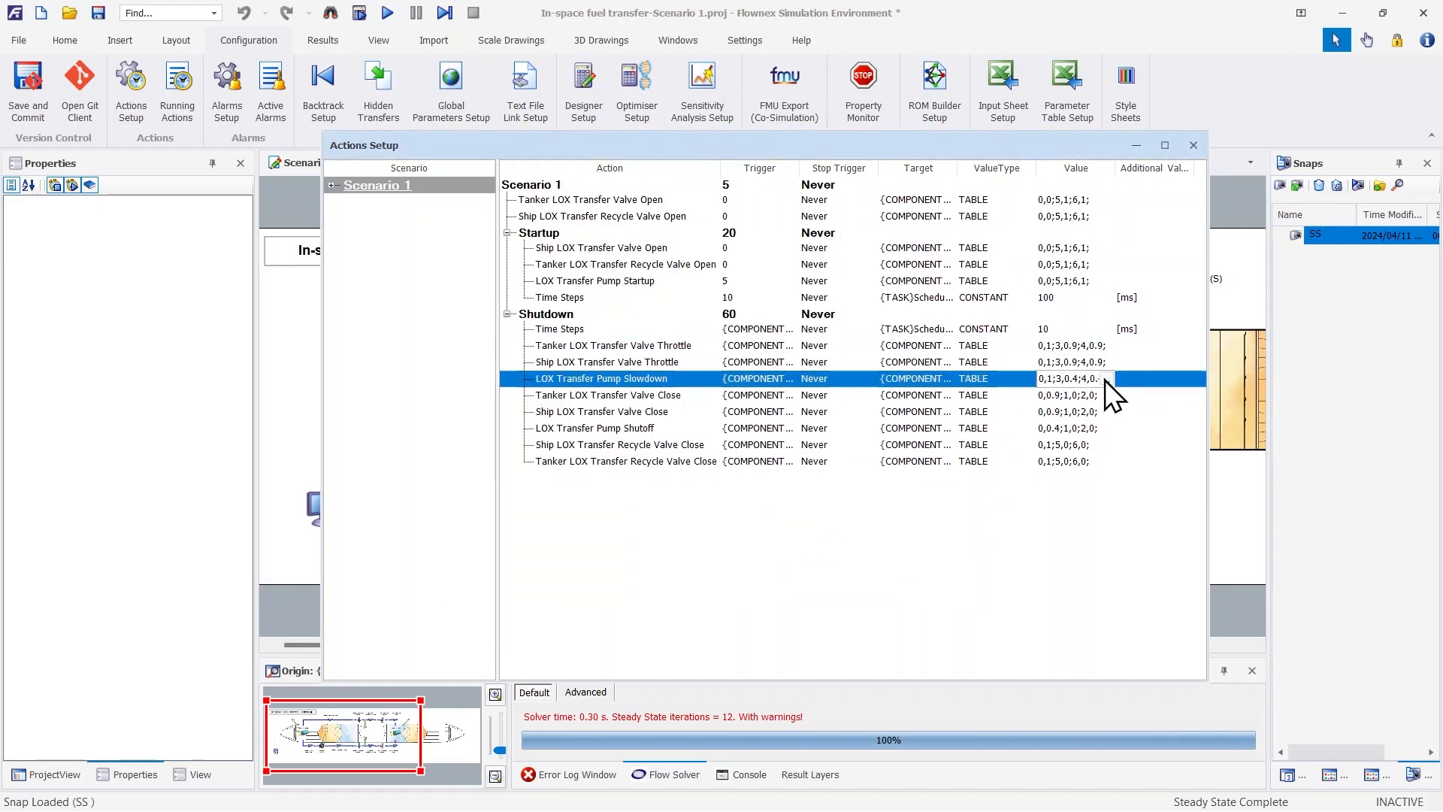
left_click(1106, 378)
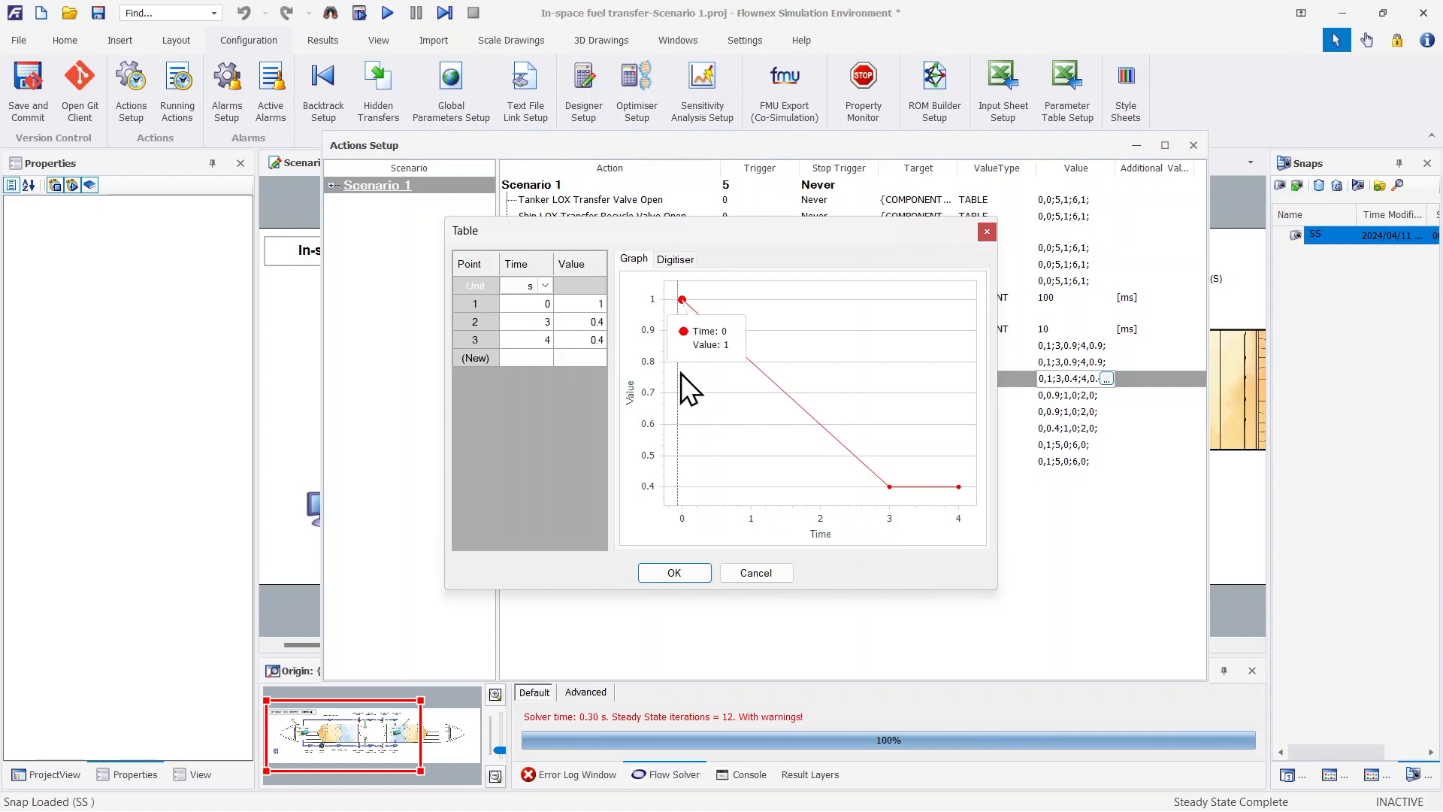
left_click(741, 570)
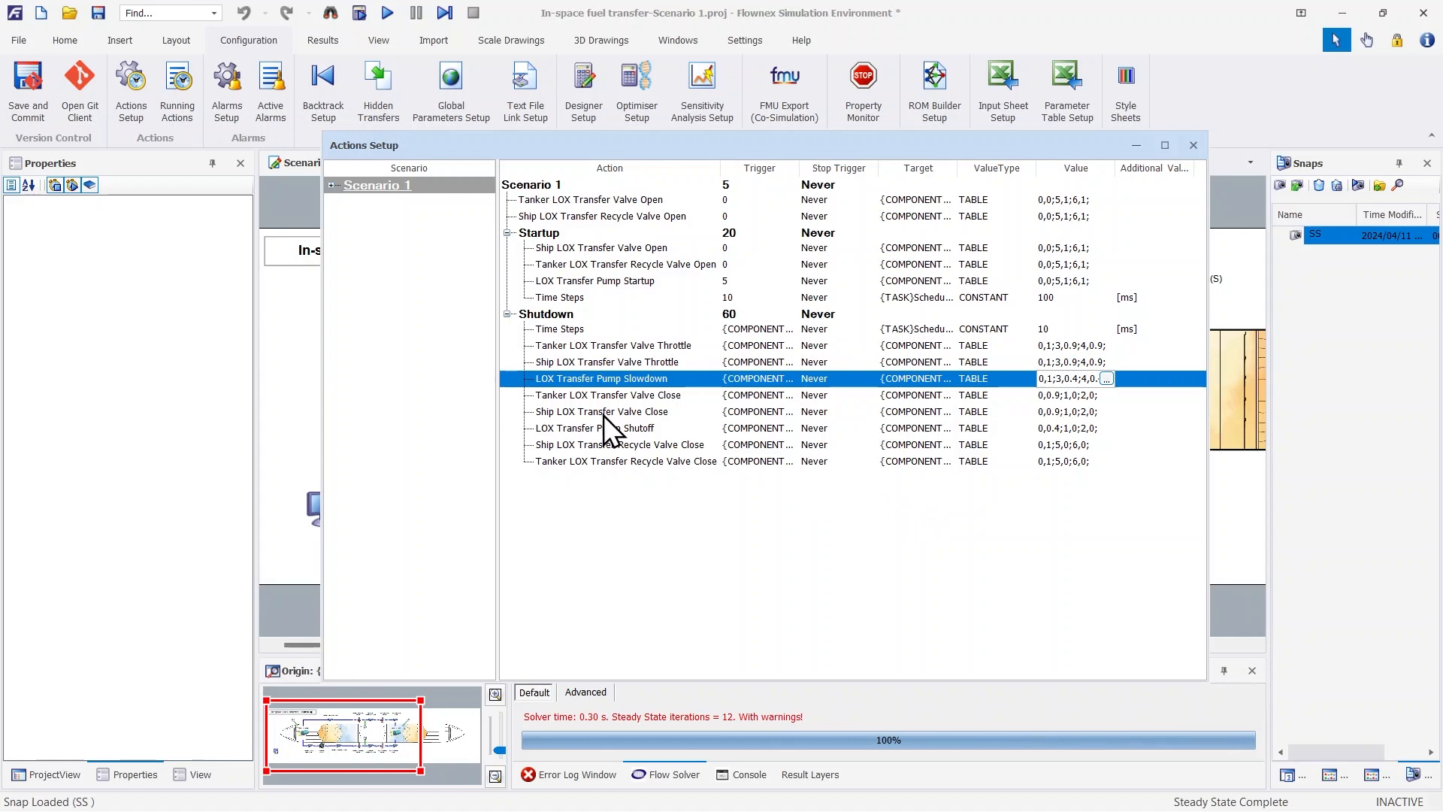
- Inspect the trigger condition and time-value table of the Ship LOX Transfer Valve Close action
left_click(775, 412)
left_click(791, 412)
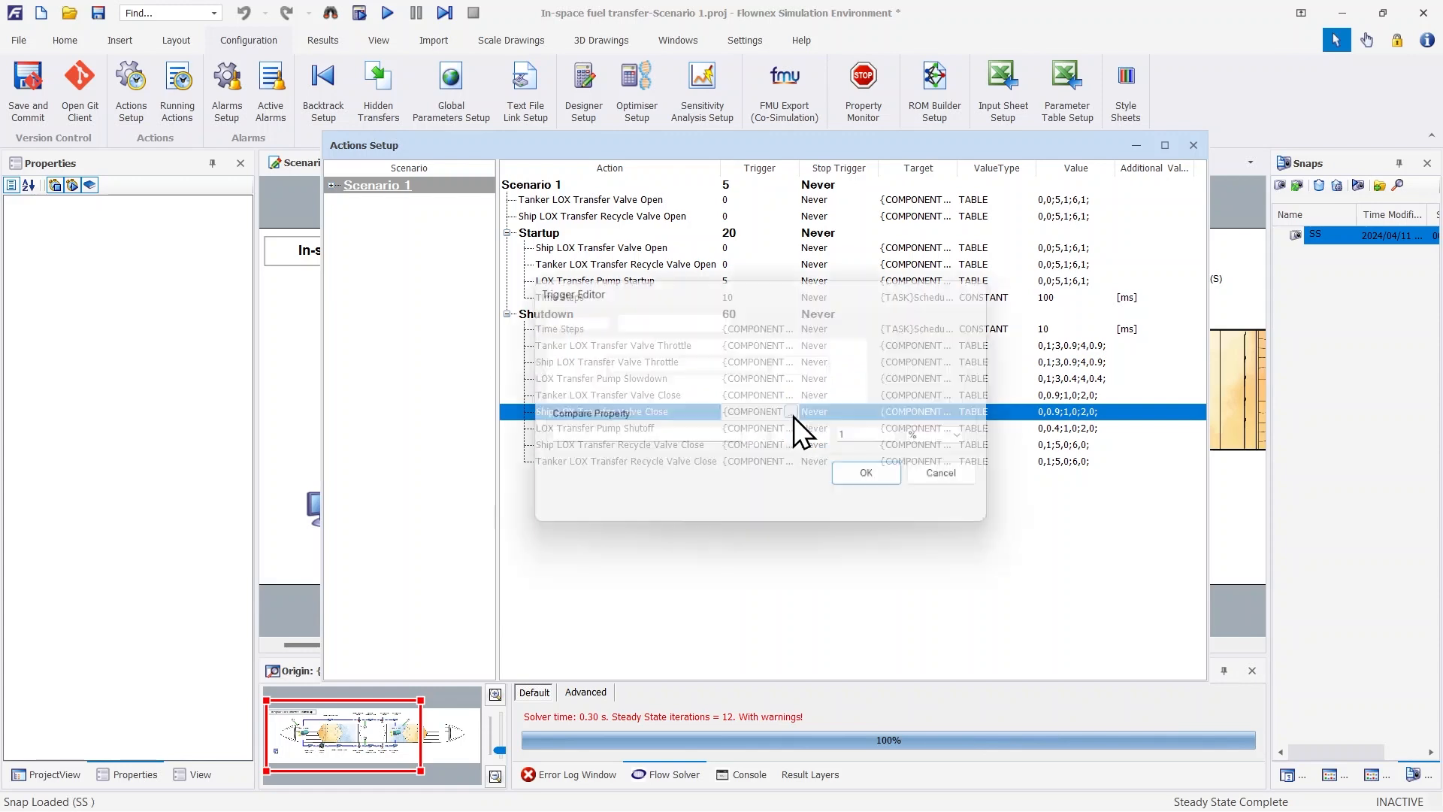
left_click(959, 479)
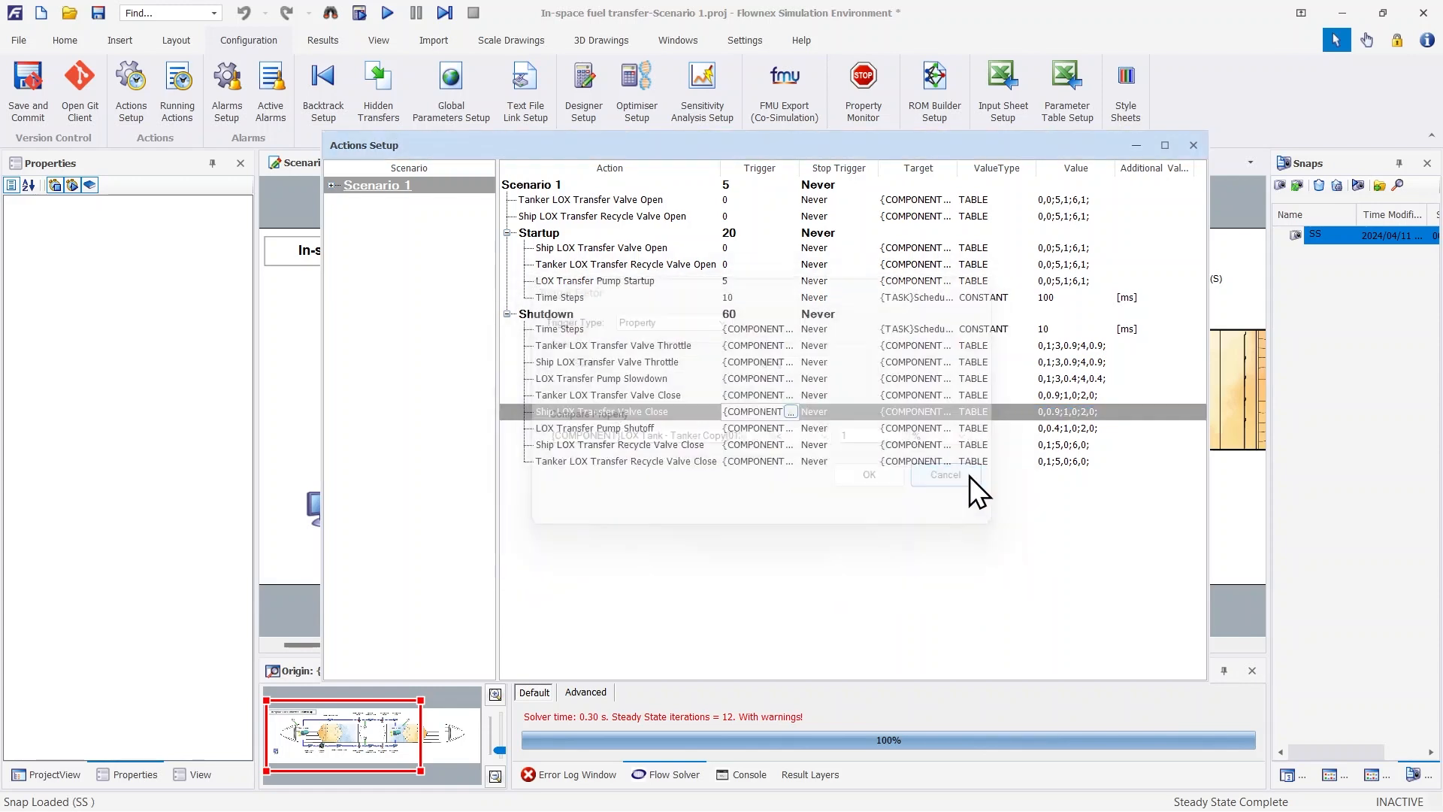
left_click(1086, 412)
left_click(1106, 412)
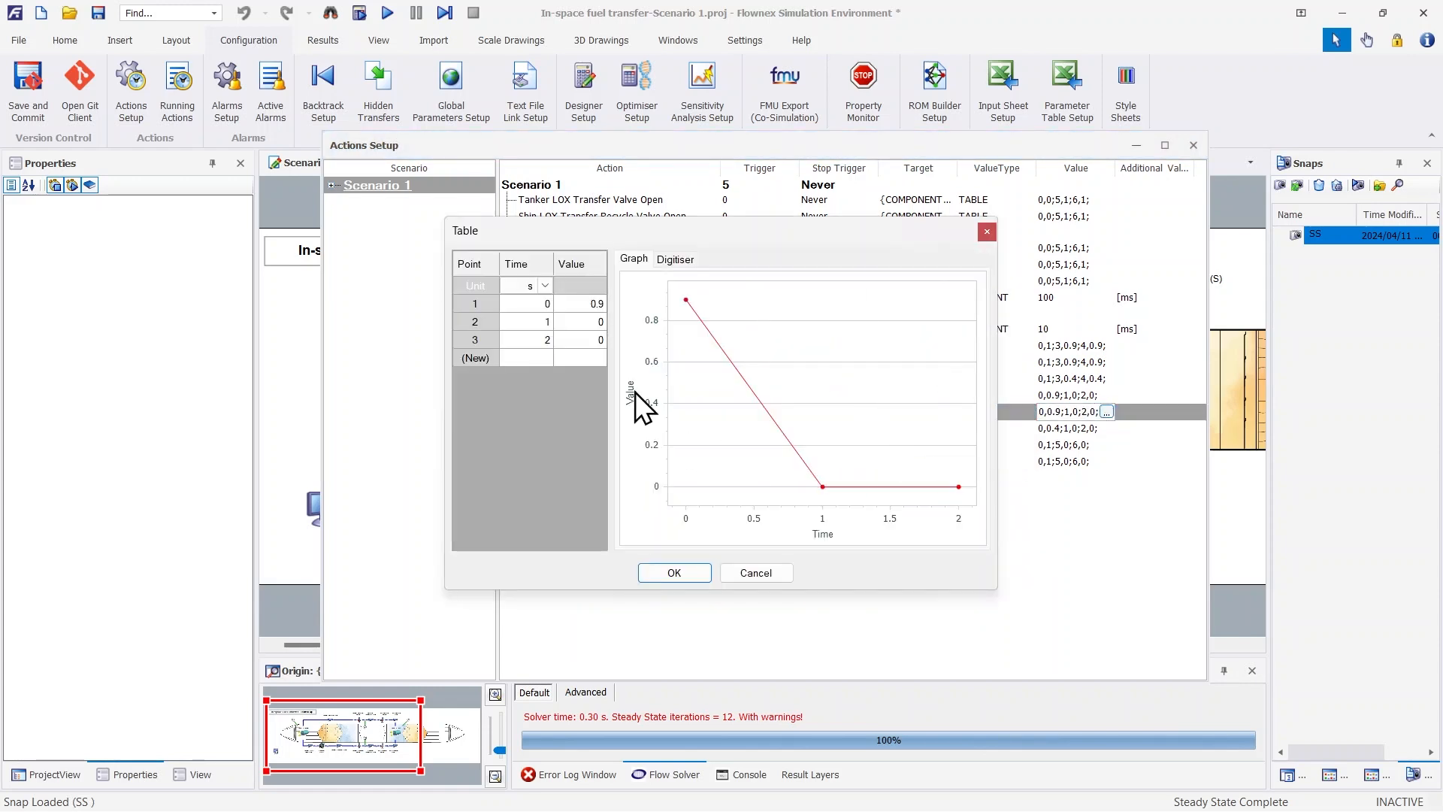
left_click(754, 575)
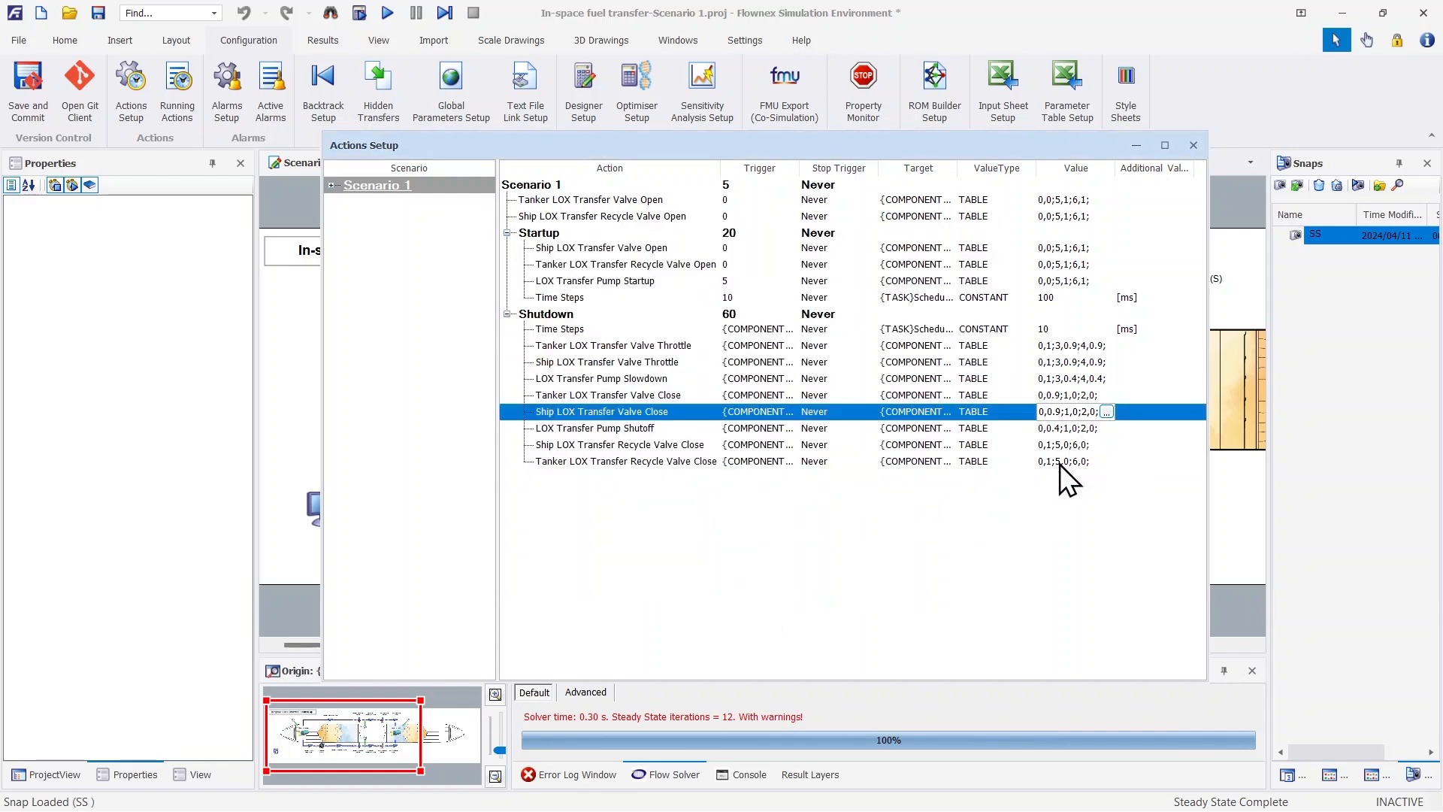
- Inspect the trigger condition and time-value table of the Ship LOX Transfer Recycle Valve Close action
left_click(772, 445)
left_click(790, 444)
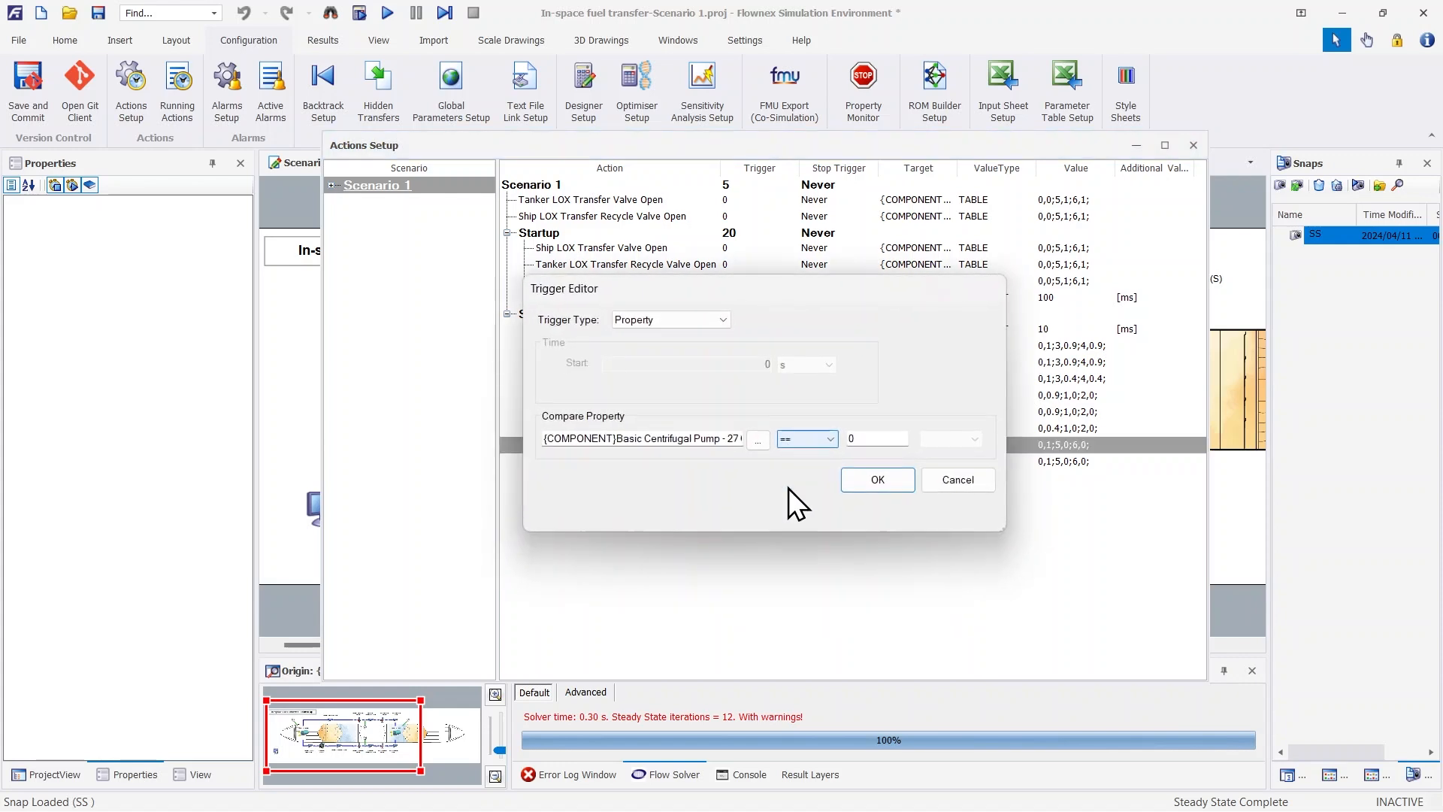
left_click(966, 483)
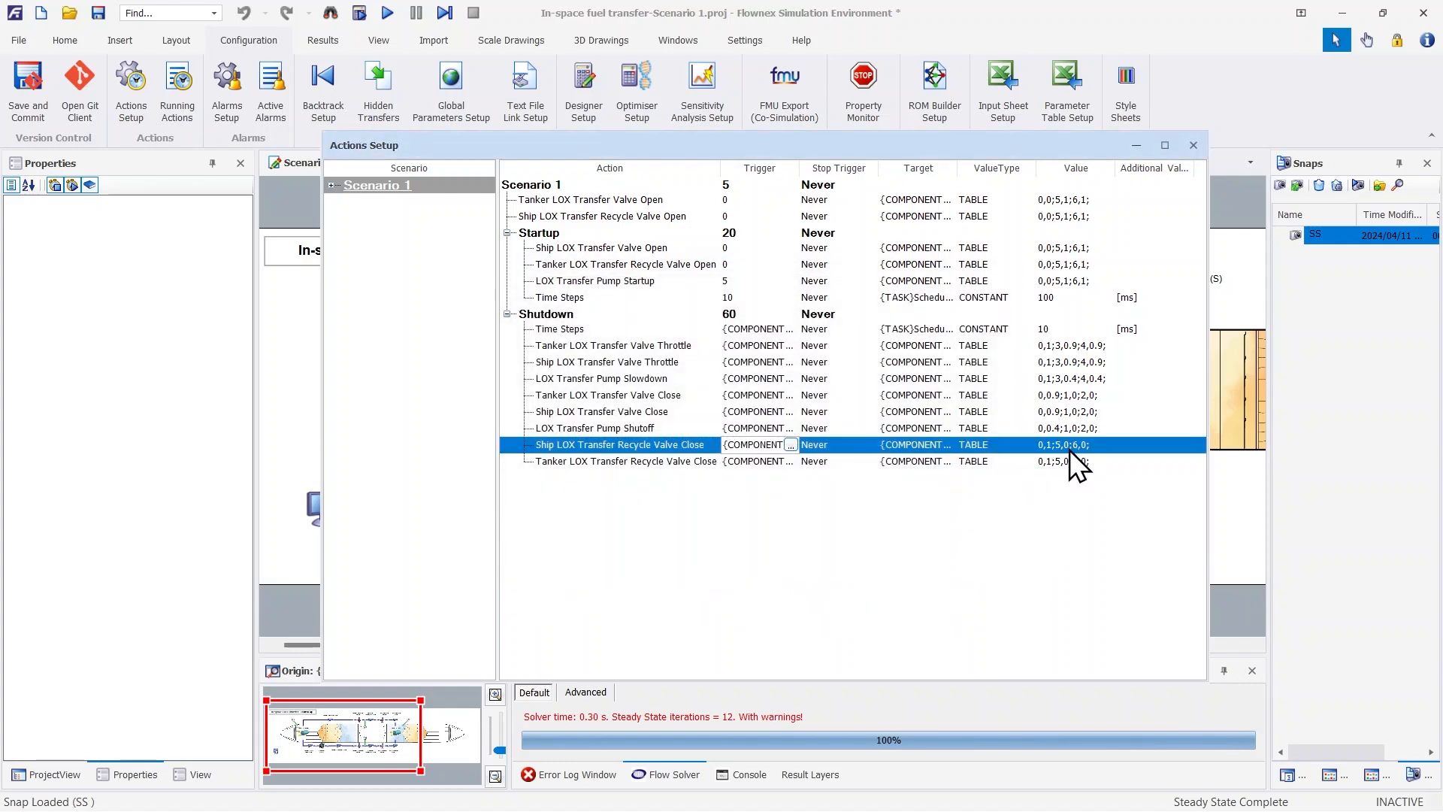
left_click(1071, 448)
left_click(1106, 445)
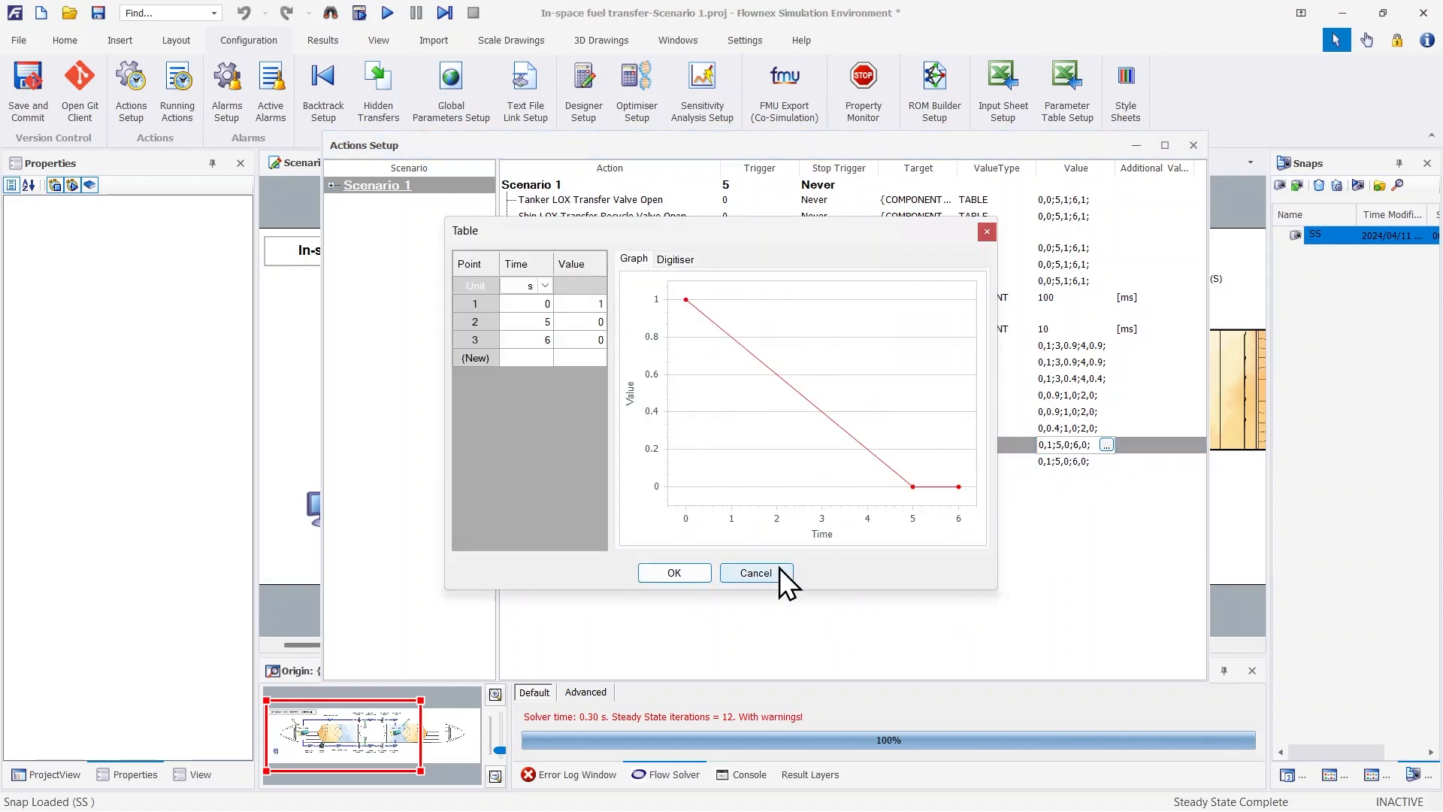
left_click(757, 573)
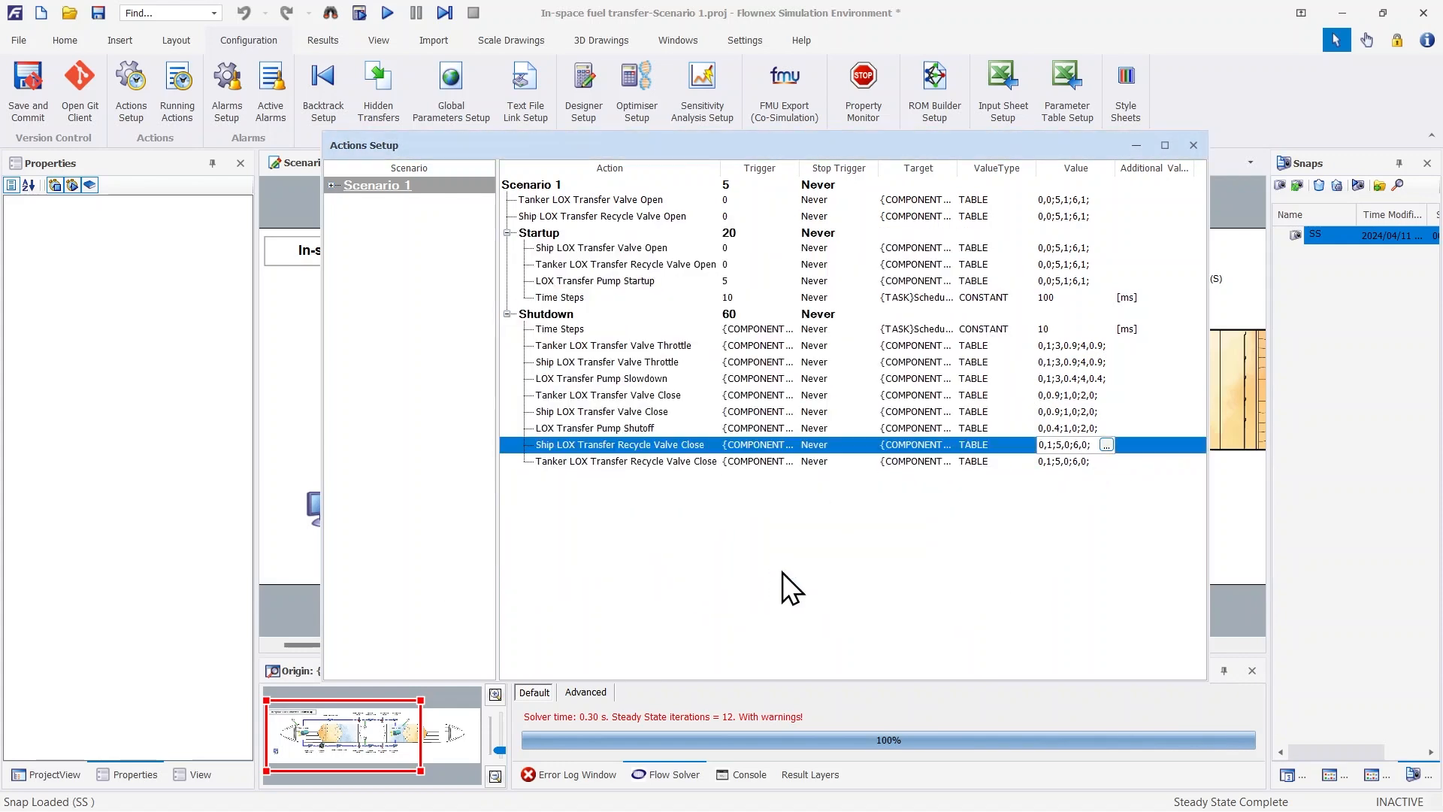
- Close the actions setup and start the transient simulation of Scenario 1
left_click(1194, 145)
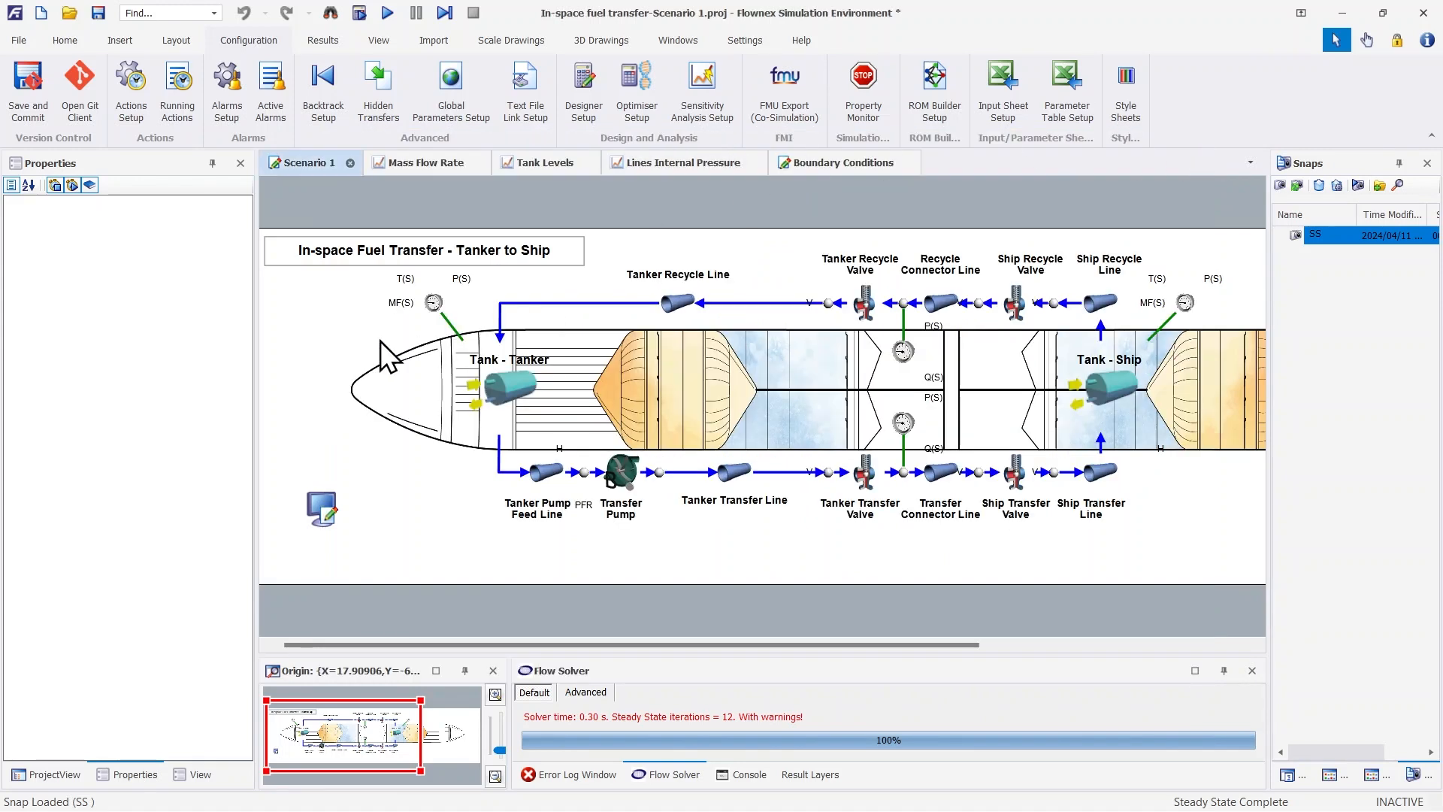
left_click(62, 42)
left_click(288, 86)
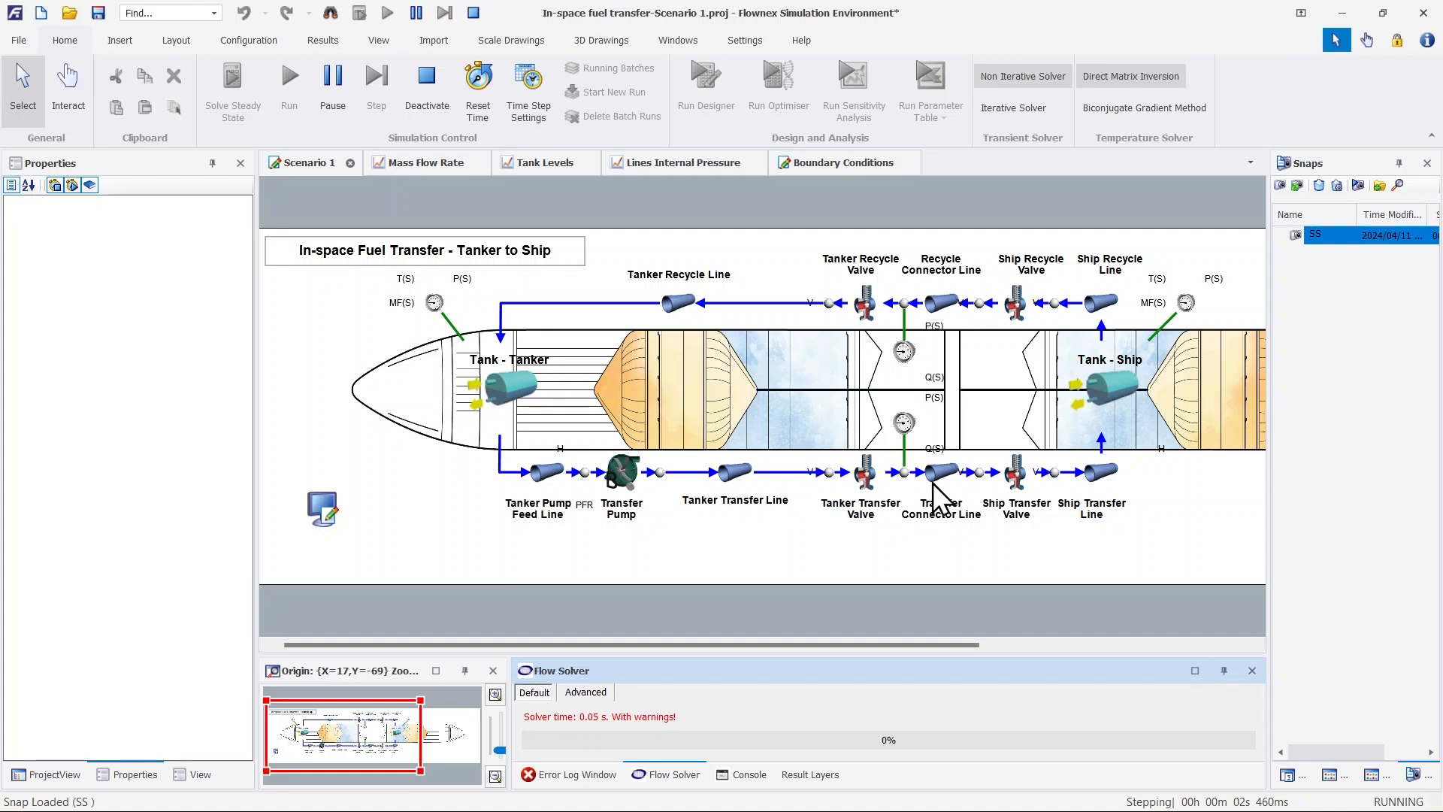
- Monitor the Mass Flow Rate, Tank Levels and Lines Internal Pressure graphs while the simulation runs, reading values along the curves
left_click(400, 170)
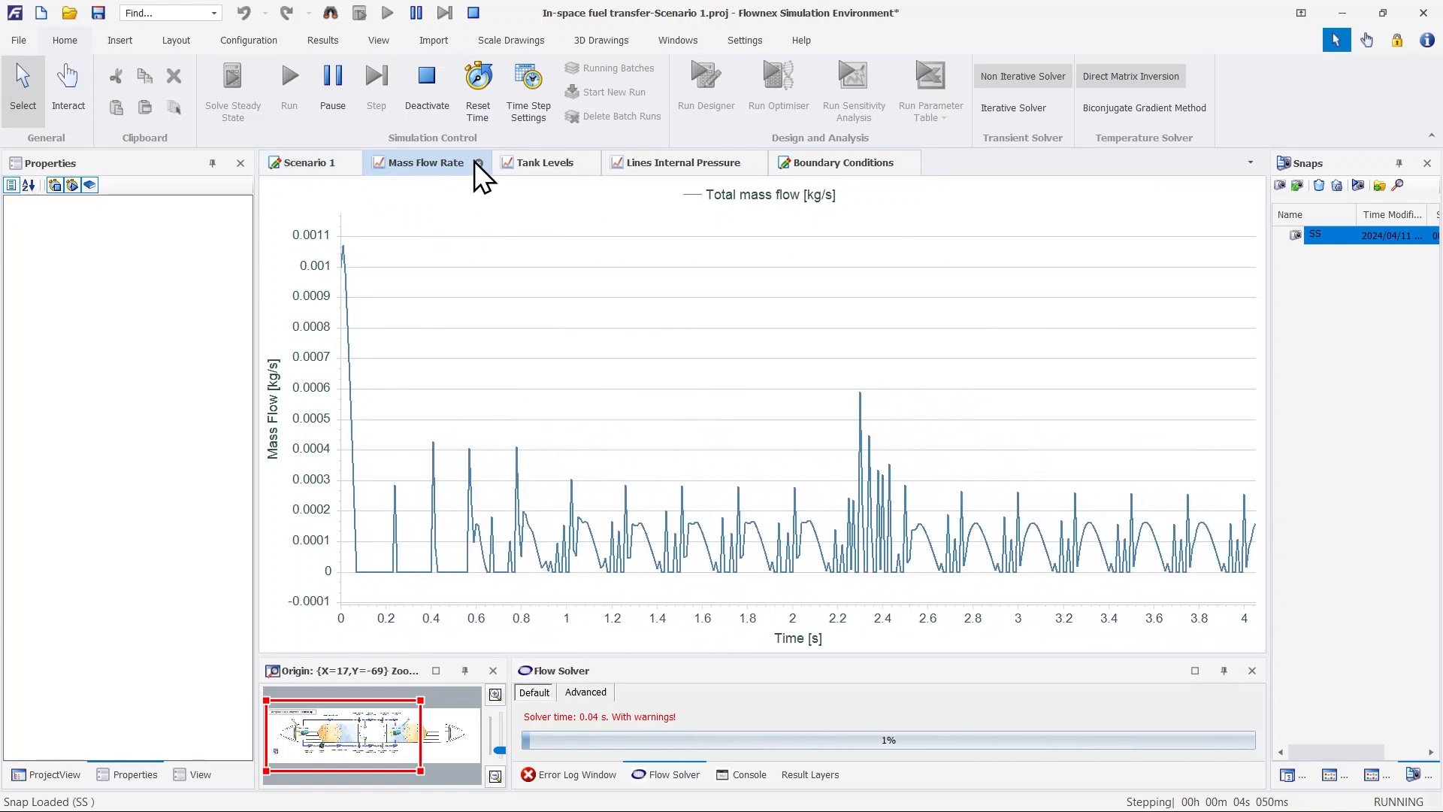
left_click(540, 164)
left_click(637, 164)
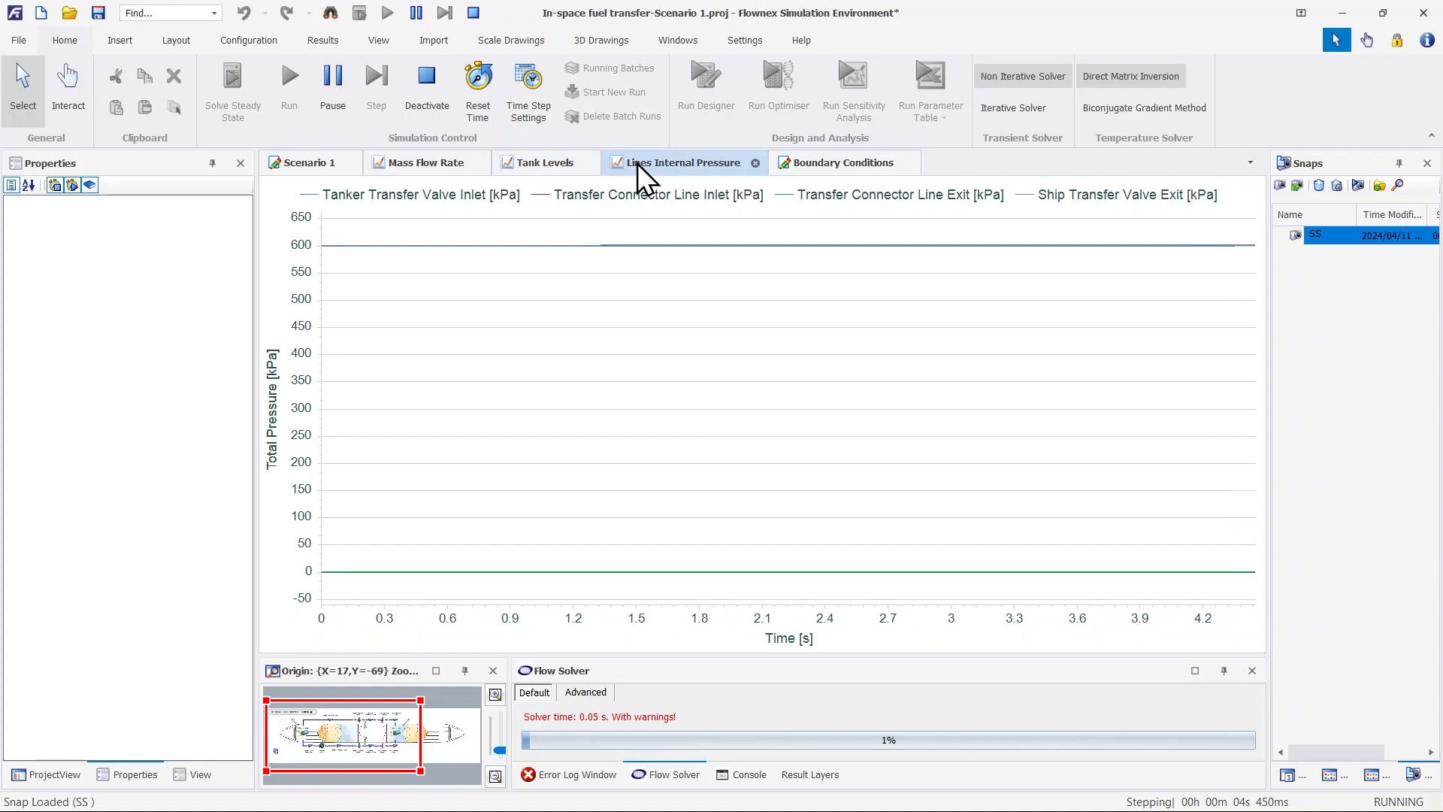
left_click(407, 168)
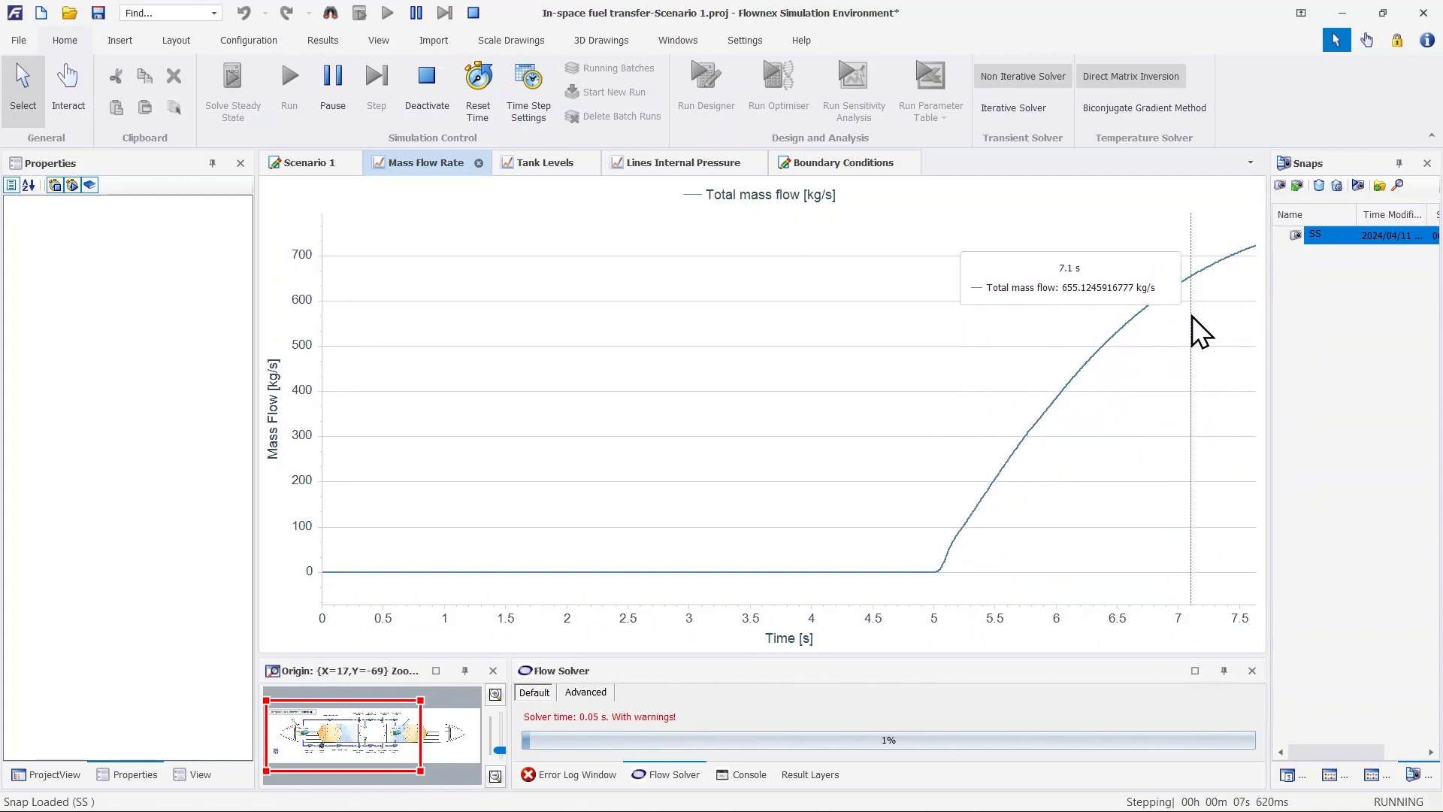
left_click(711, 162)
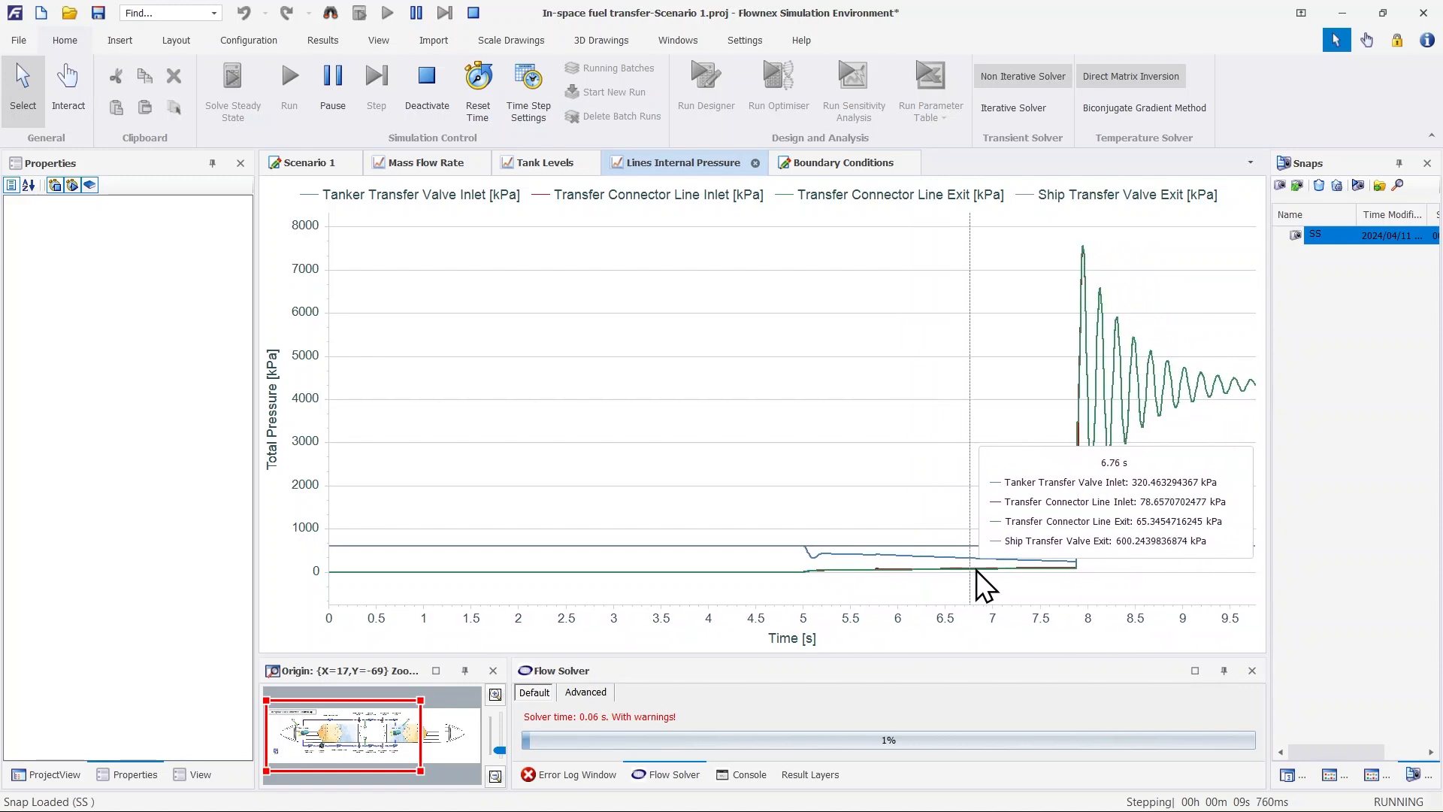
left_click(422, 160)
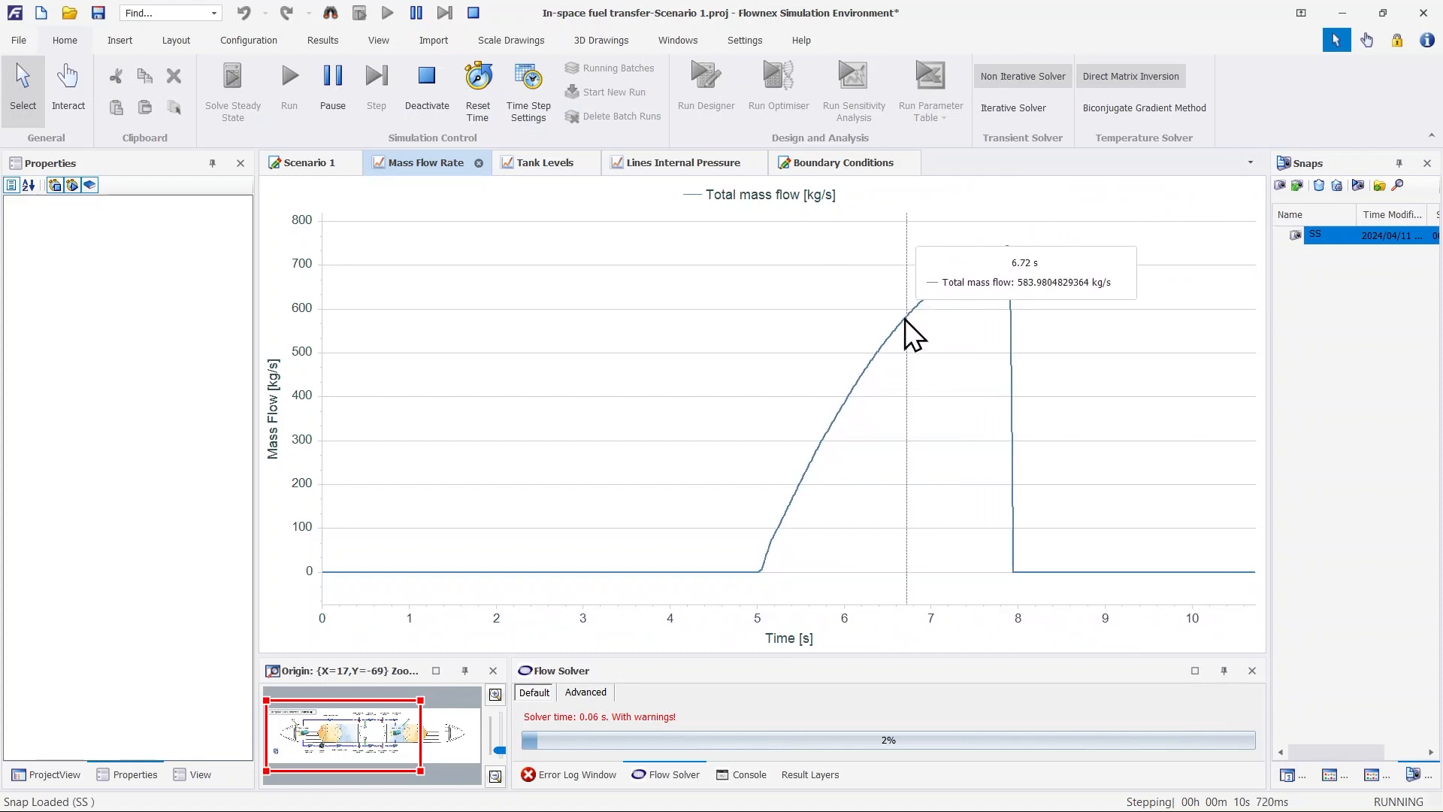
left_click(674, 165)
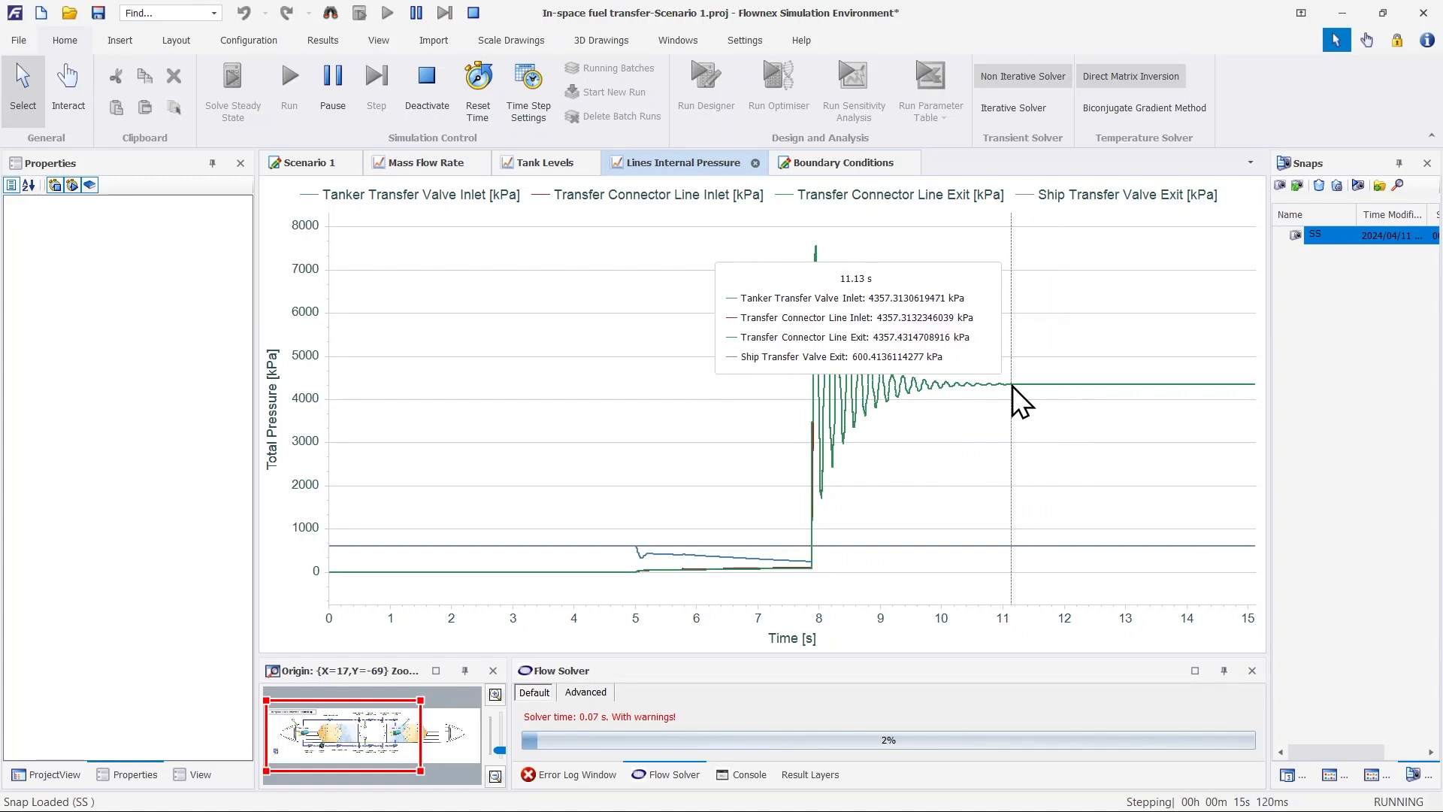
left_click(538, 163)
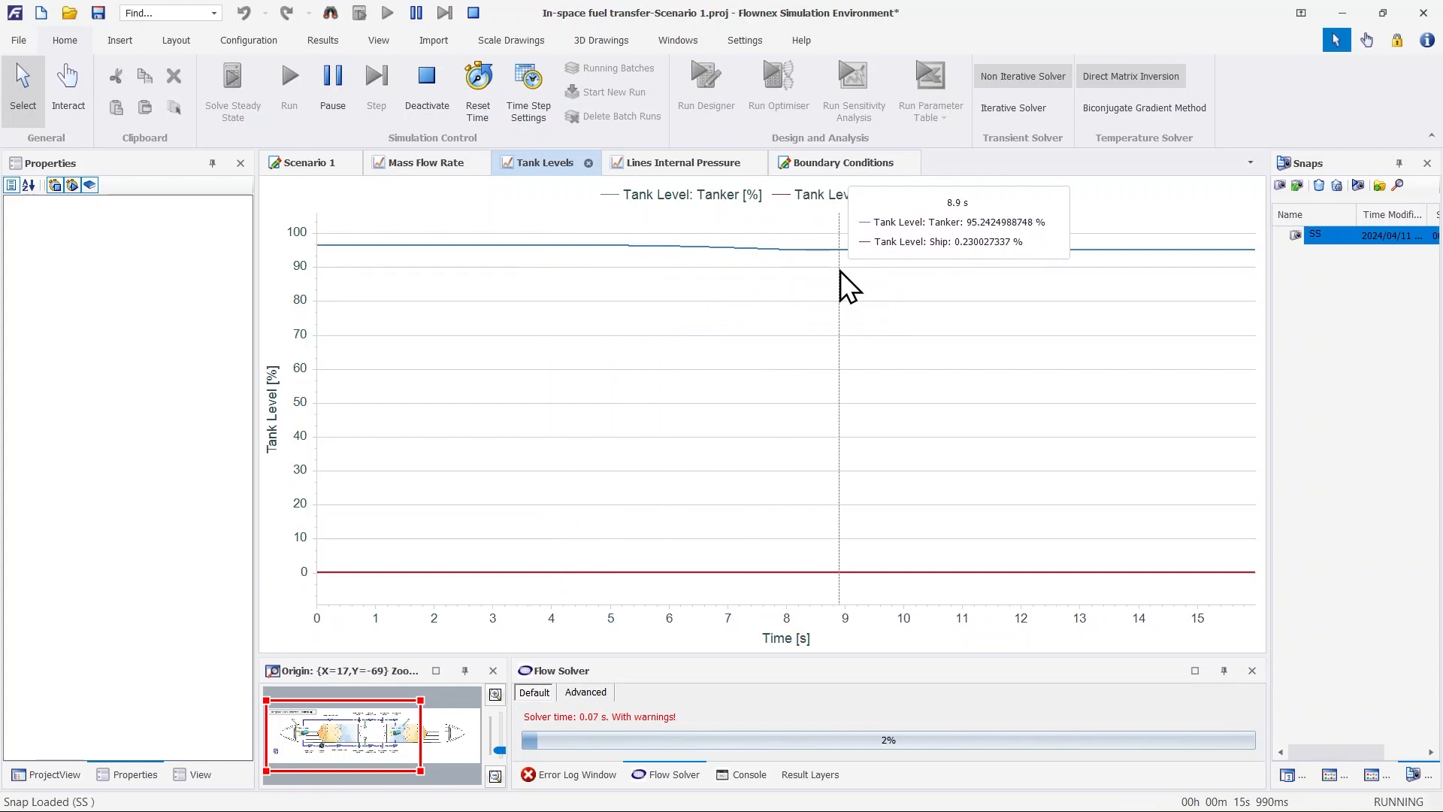
left_click(670, 165)
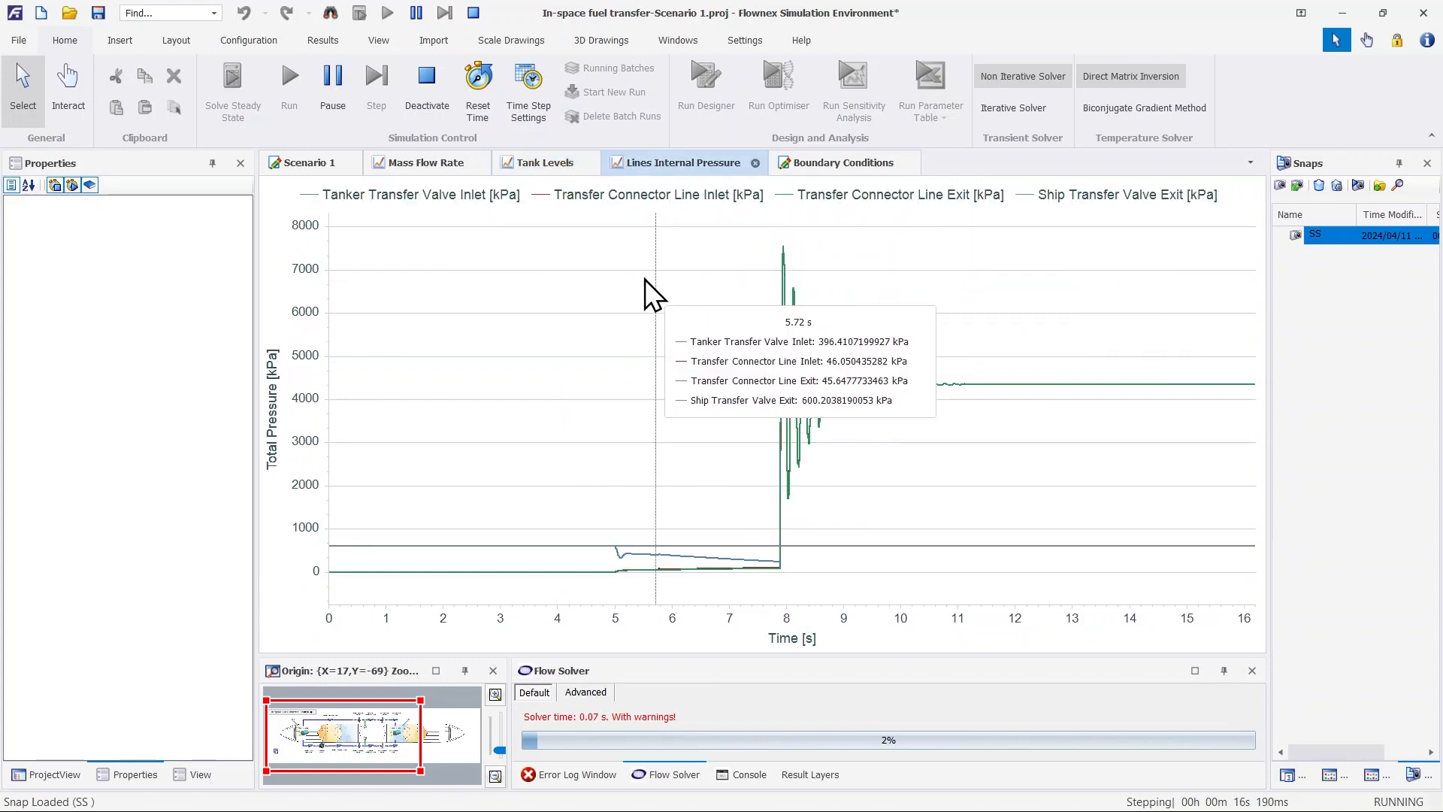
left_click(430, 158)
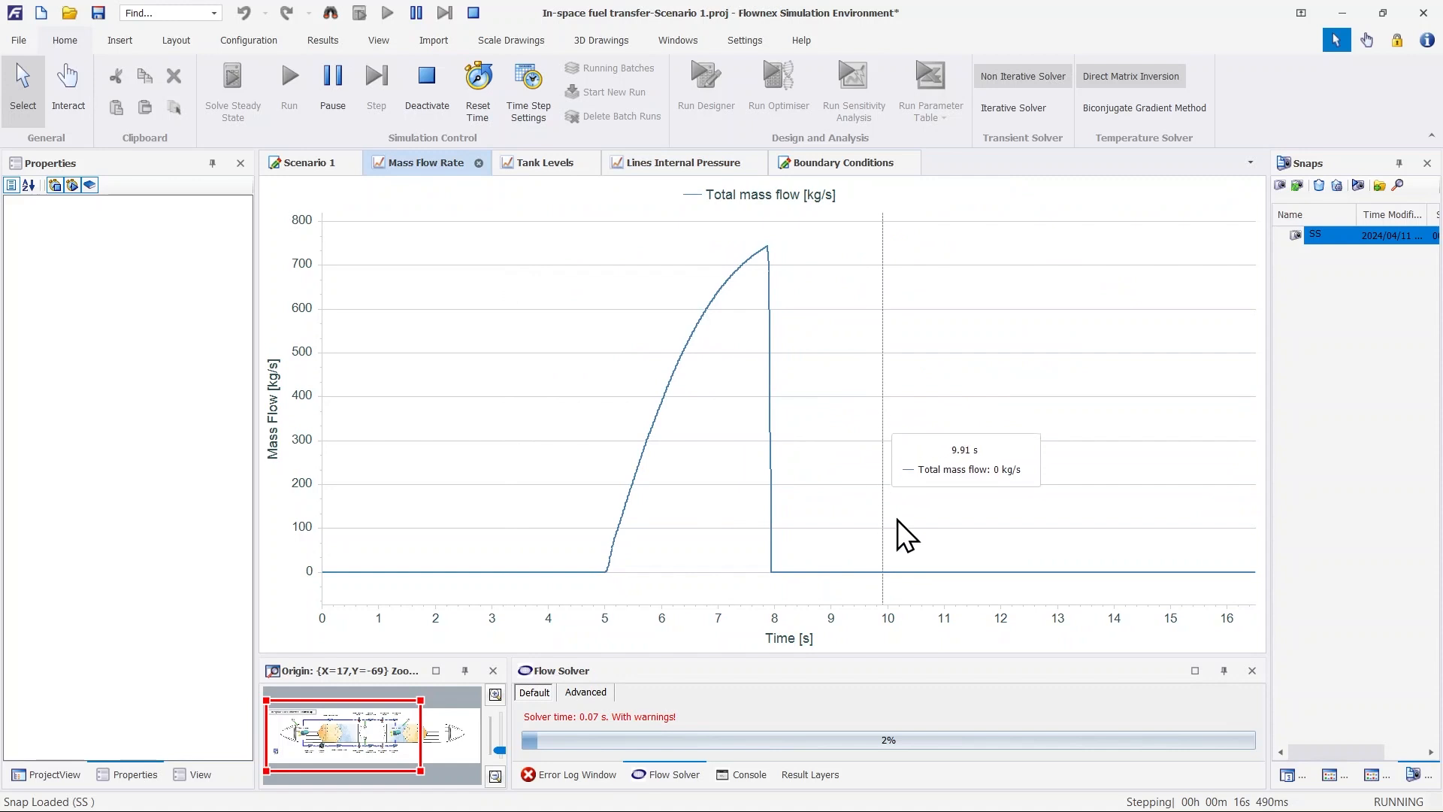
- Return to the Scenario 1 network and check the opening input of the Ship Transfer Valve during the run
left_click(297, 162)
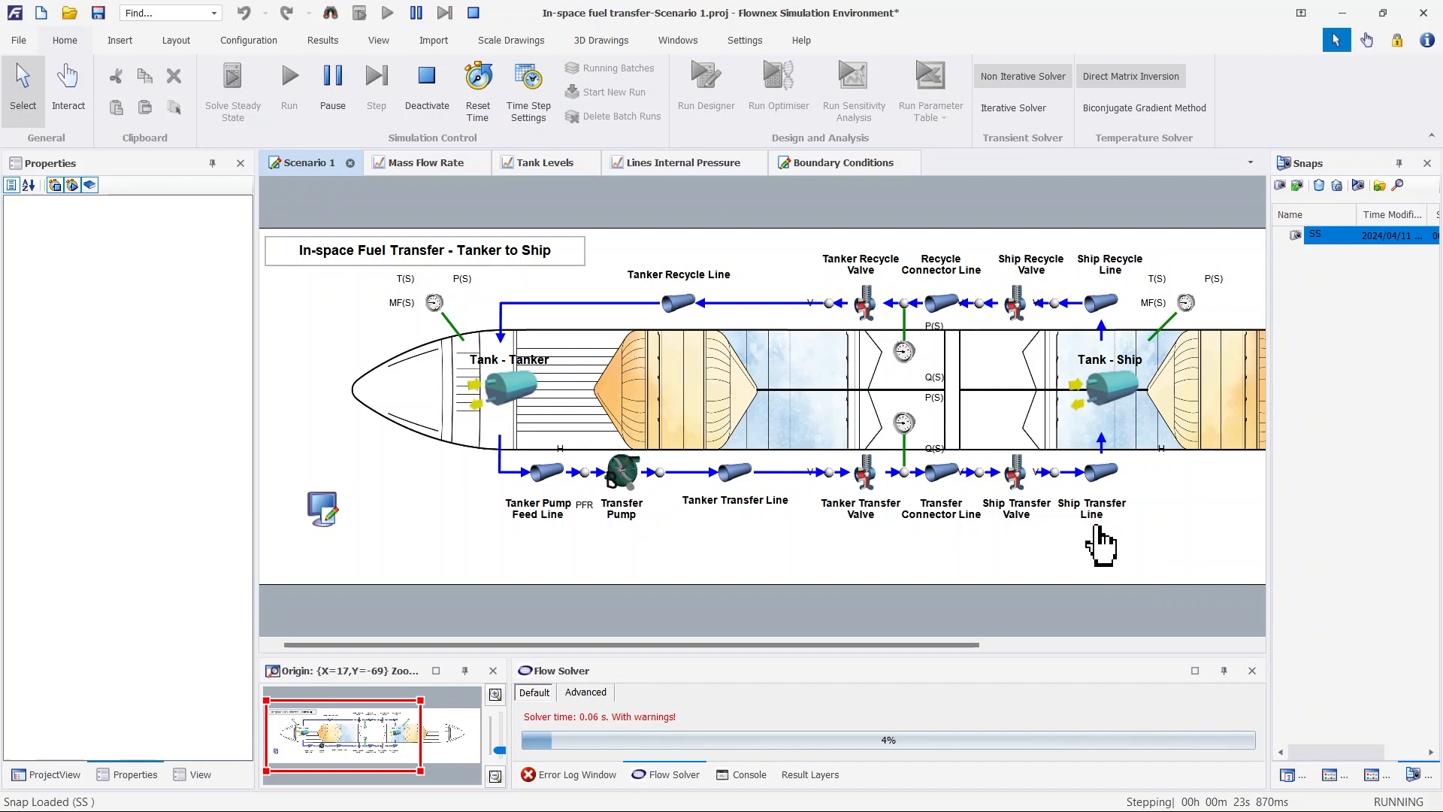
left_click(1022, 511)
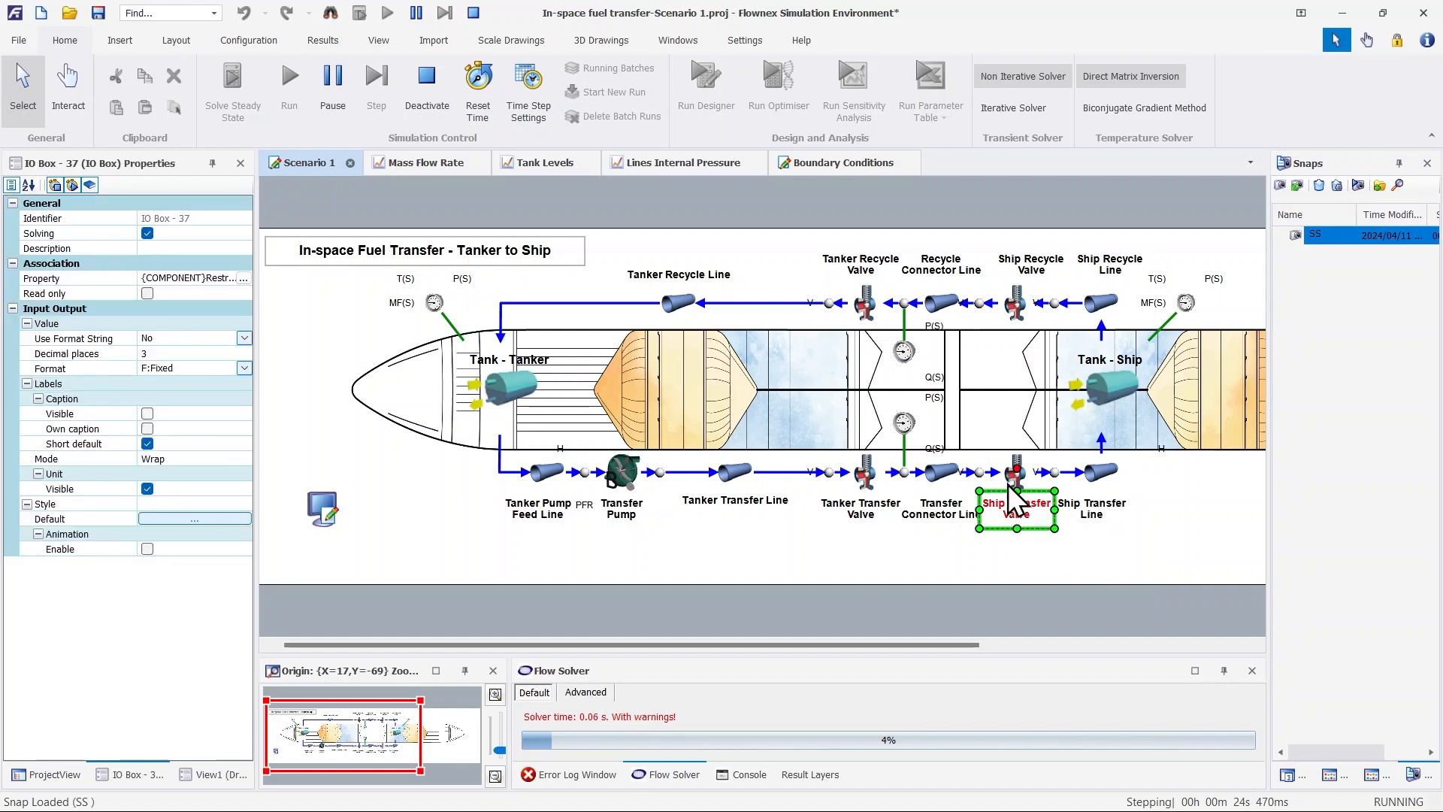
left_click(1015, 473)
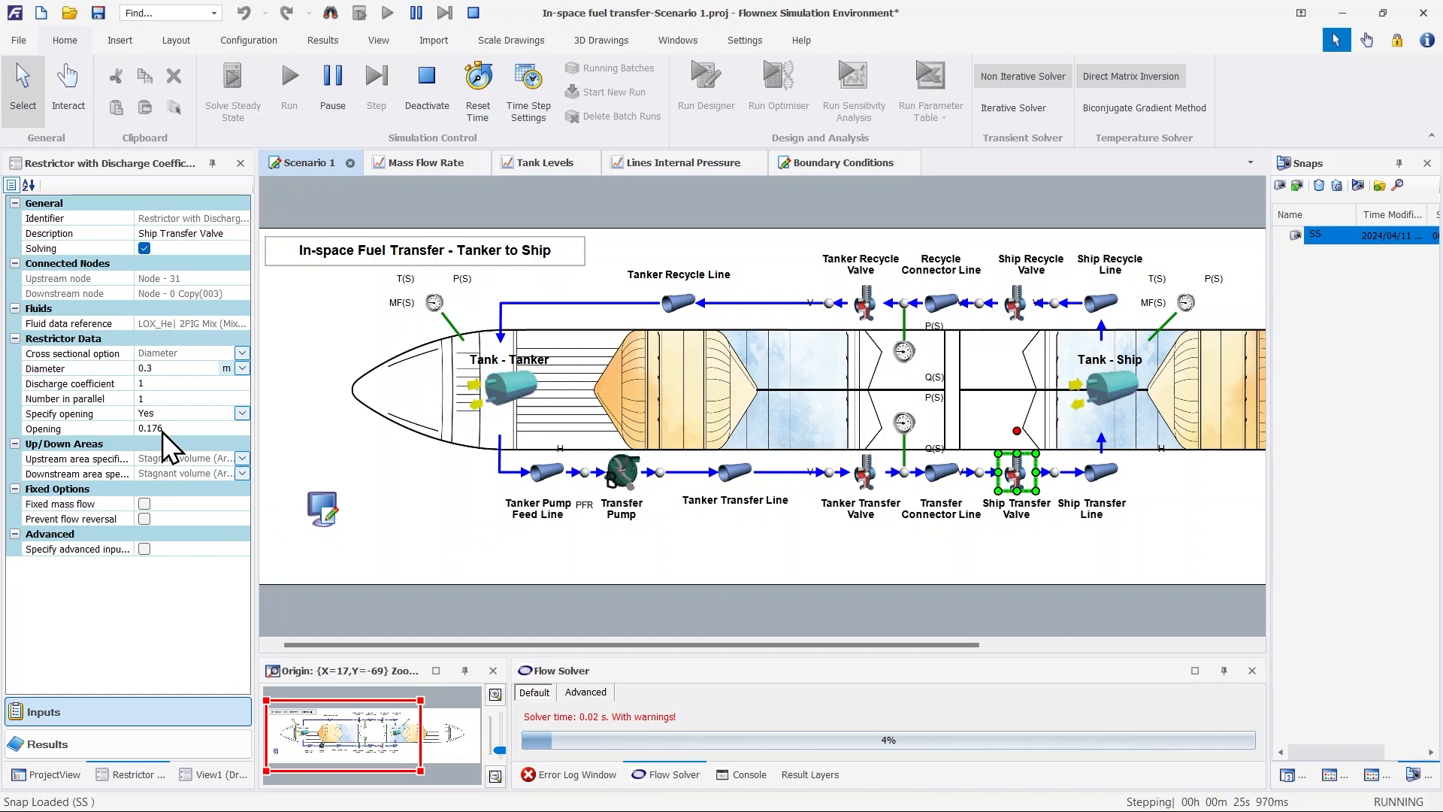
- Check the mass flow rate and lines internal pressure graphs again, and pause the simulation
left_click(431, 158)
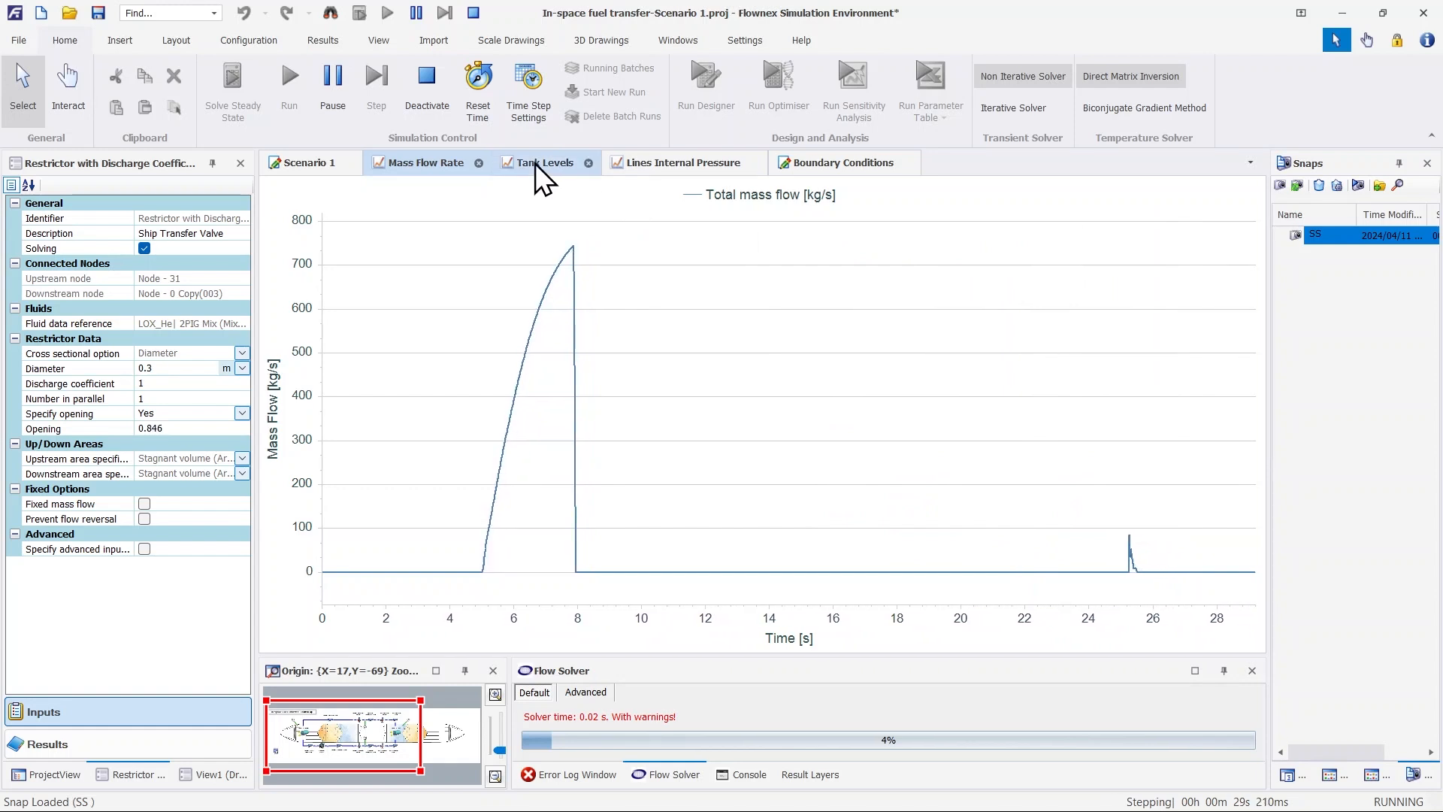
left_click(661, 164)
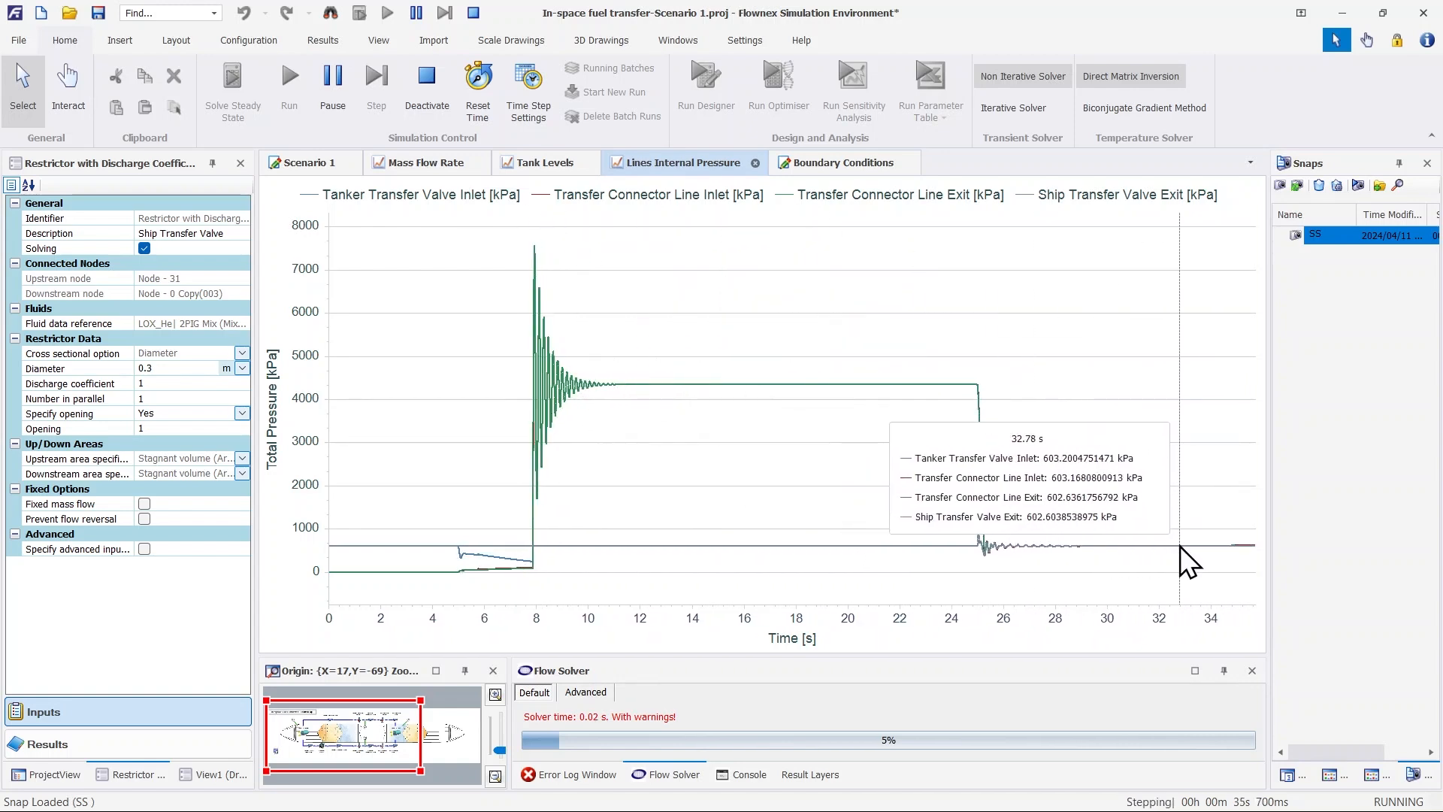
left_click(322, 80)
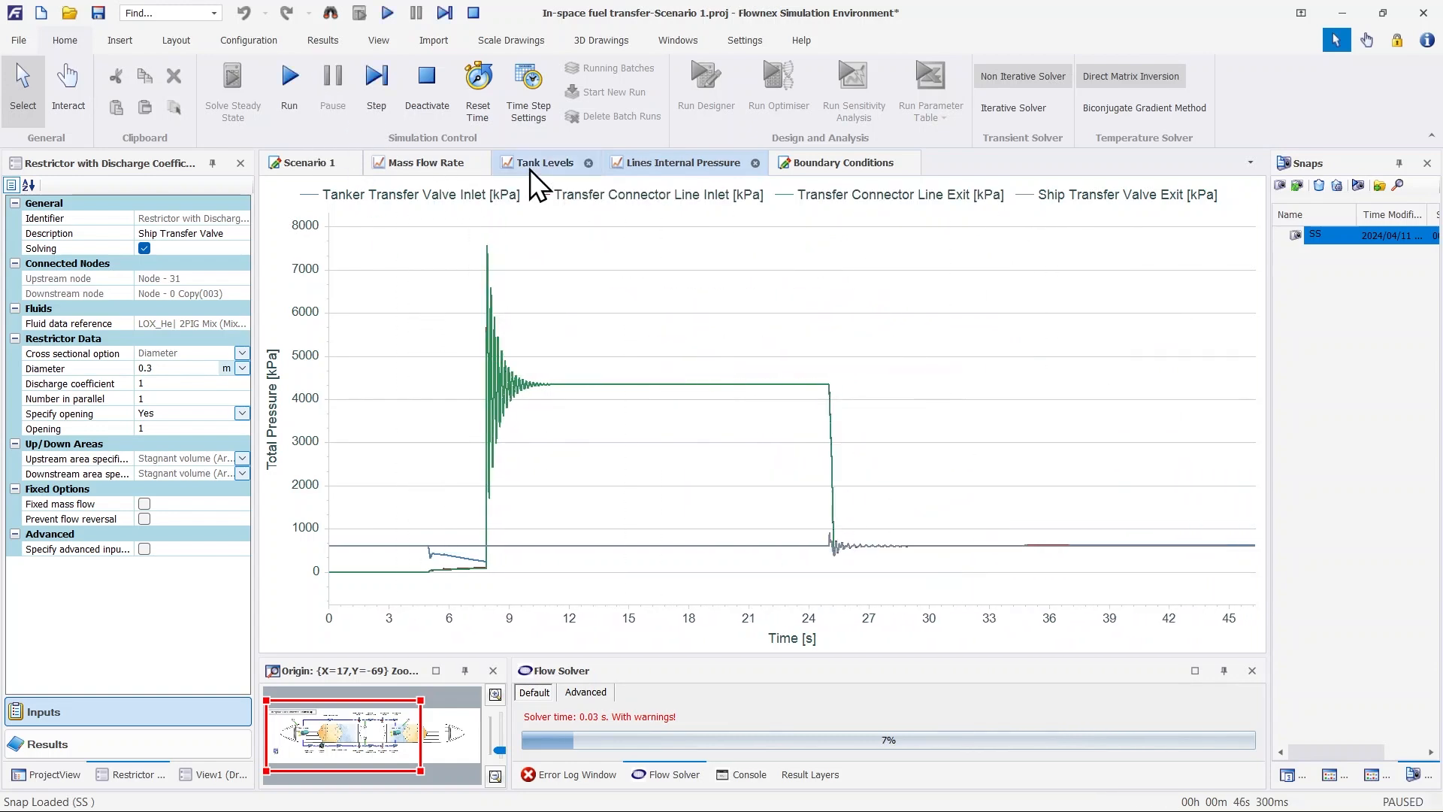
- Return to the Scenario 1 network and check the opening inputs of the Tanker Transfer Valve and the Ship Transfer Valve
left_click(308, 163)
left_click(865, 471)
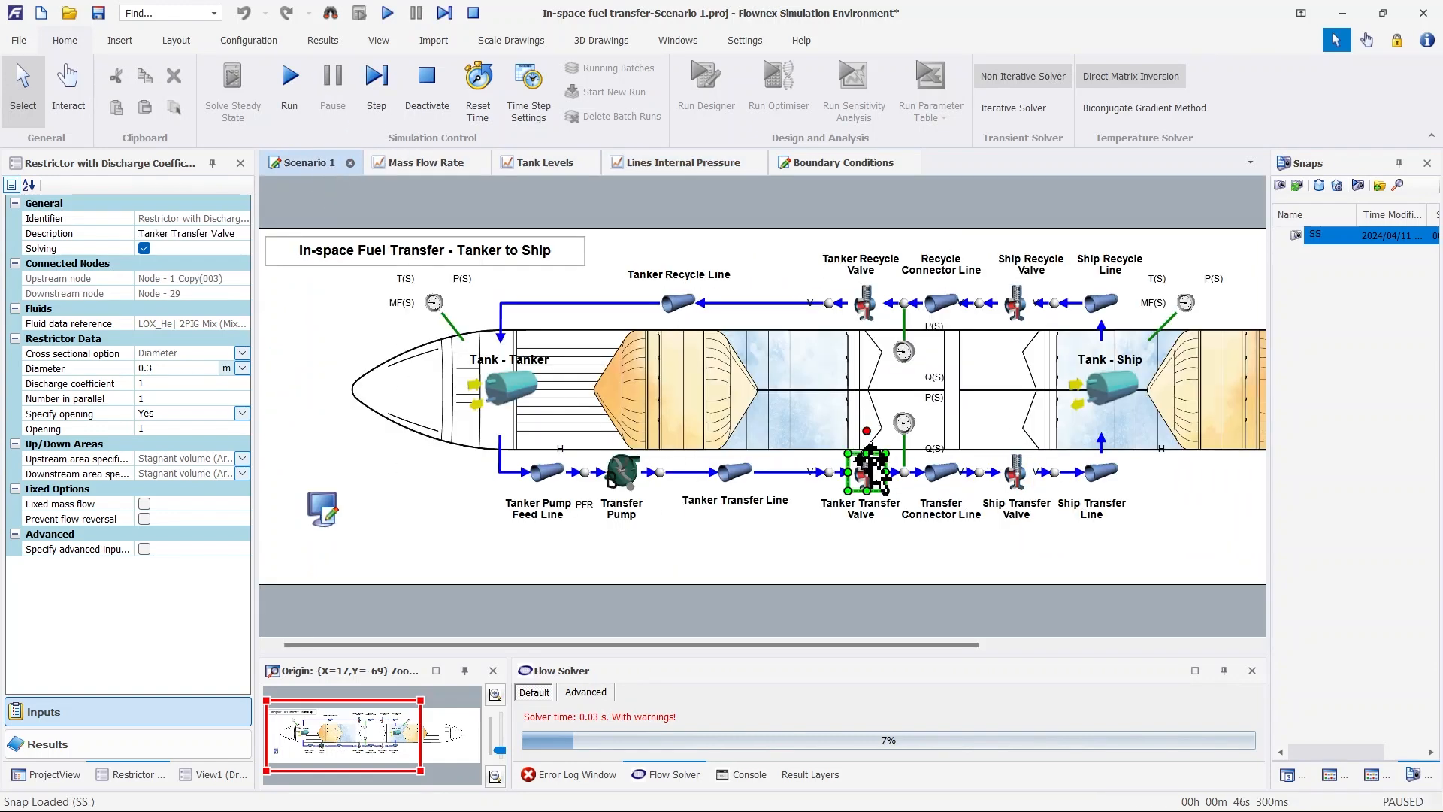
left_click(1014, 472)
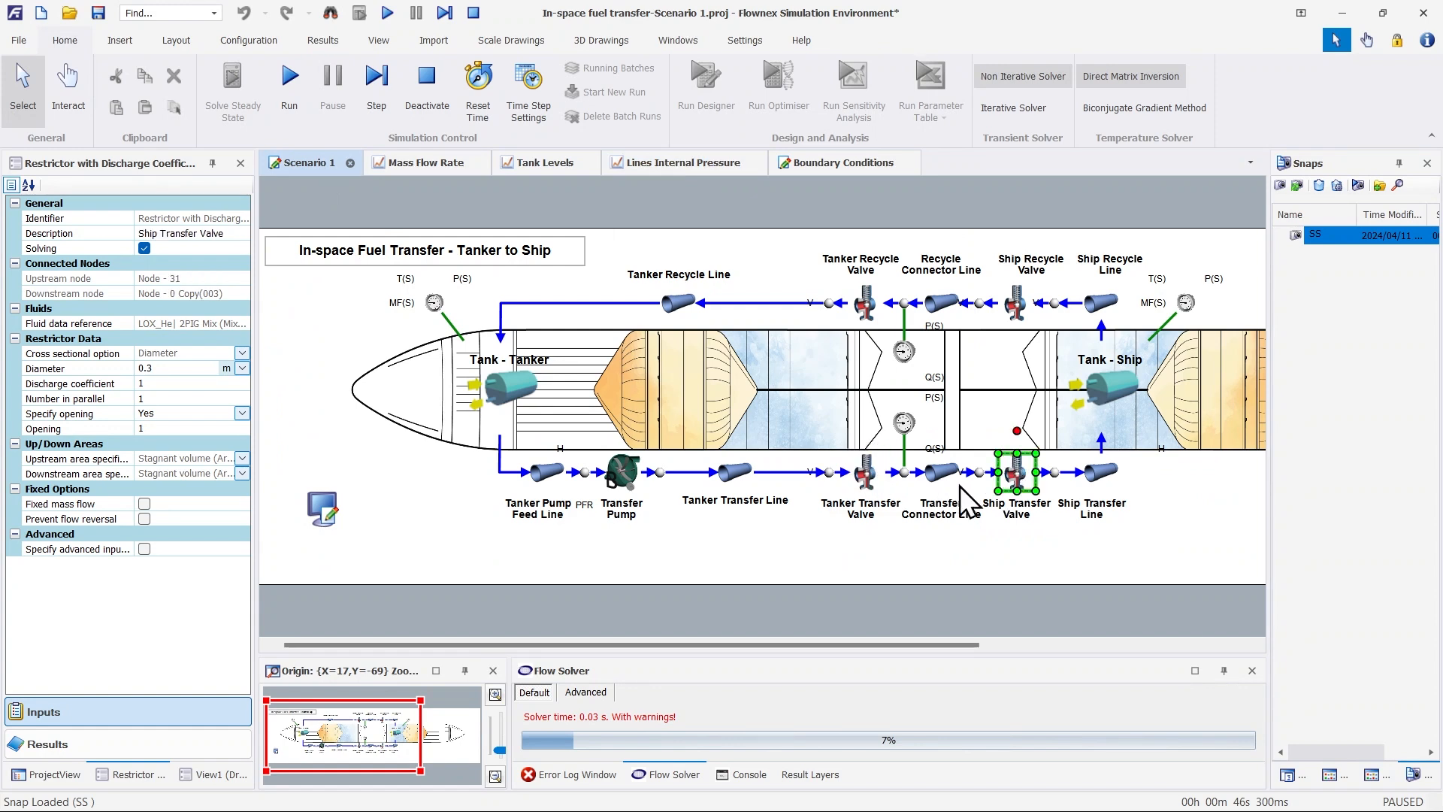
- Examine the Mass Flow Rate and Tank Levels graphs of the paused run, reading values along the curves
left_click(421, 159)
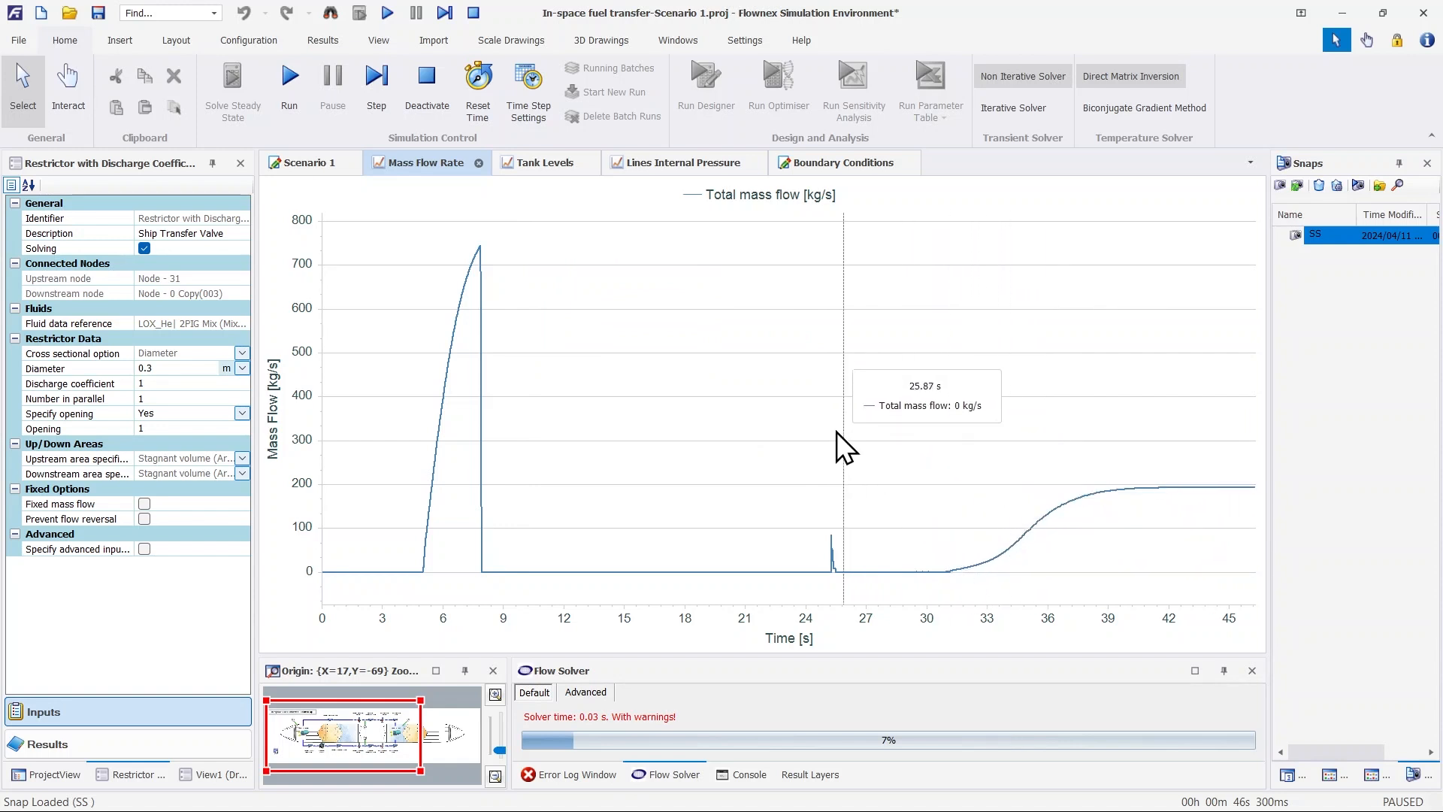
left_click(543, 164)
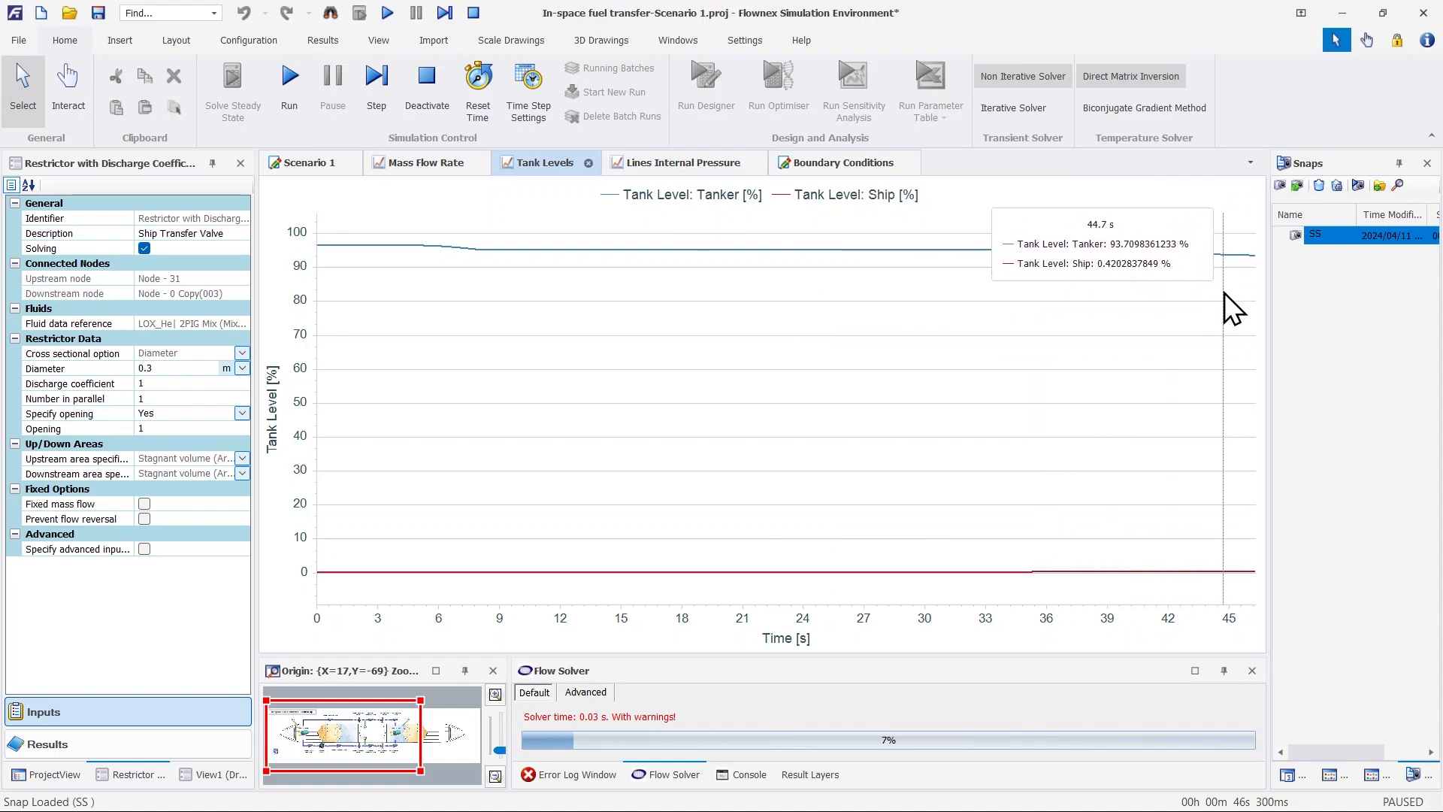
left_click(410, 163)
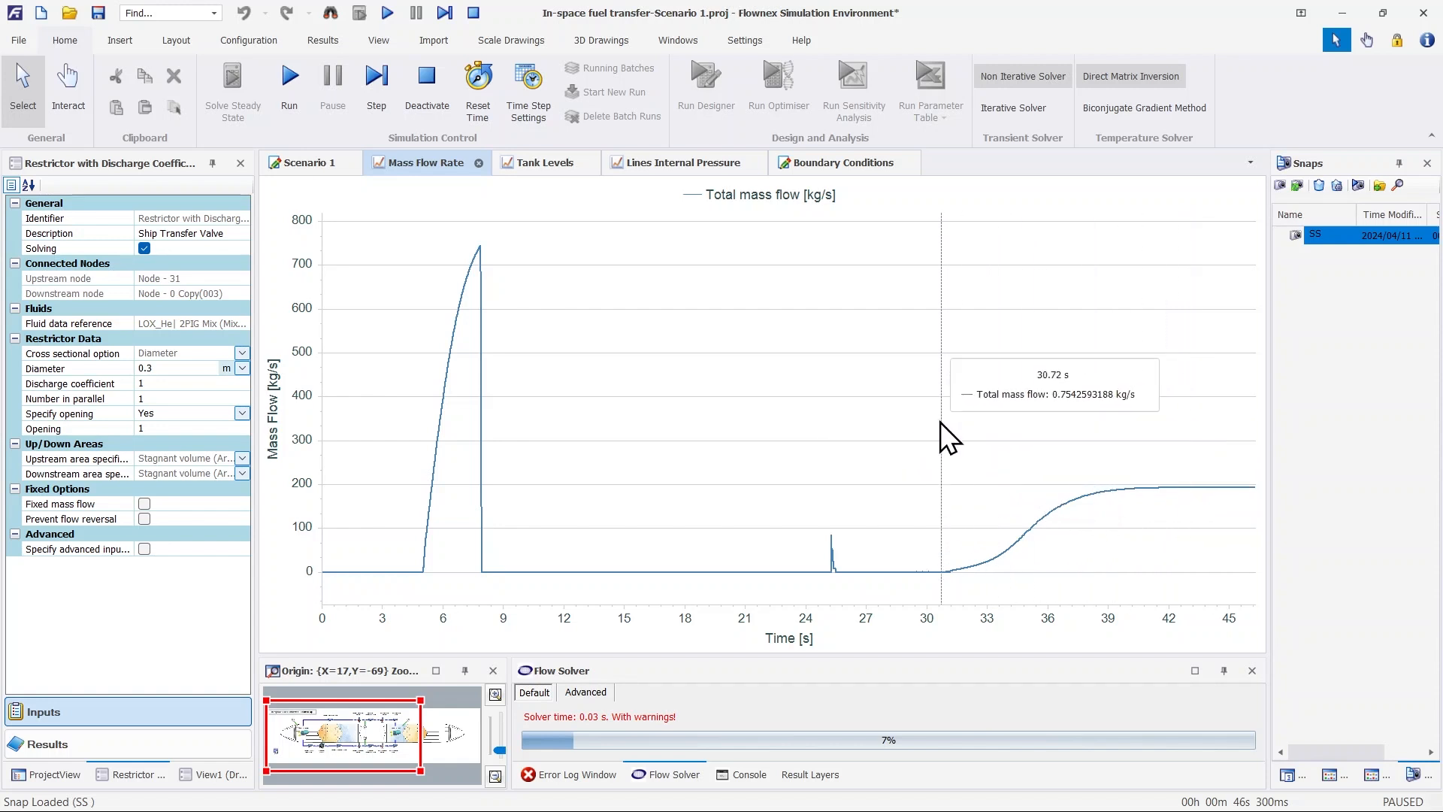
- Resume the transient simulation and monitor the Tank Levels and Mass Flow Rate graphs as the fuel transfer continues
left_click(292, 71)
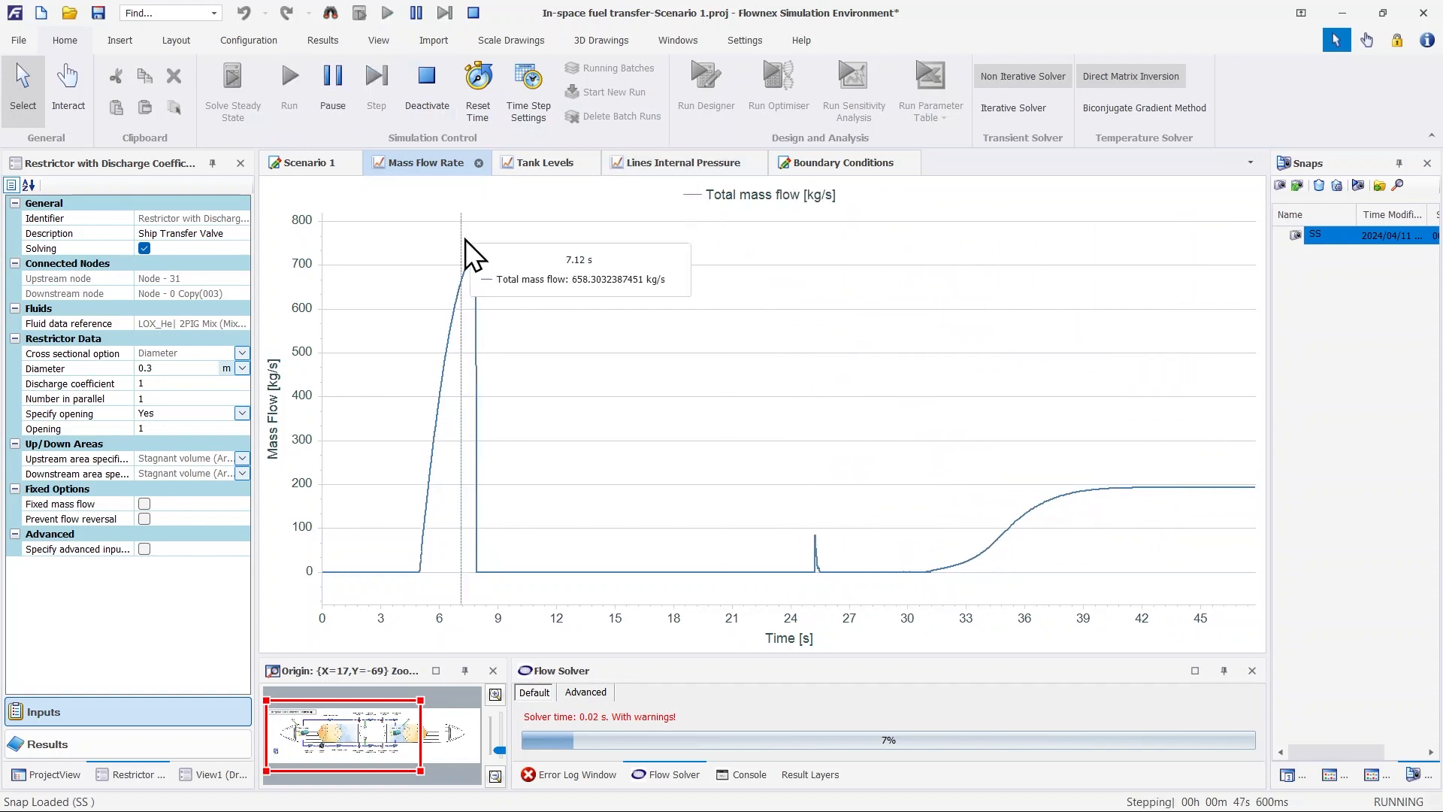
left_click(515, 163)
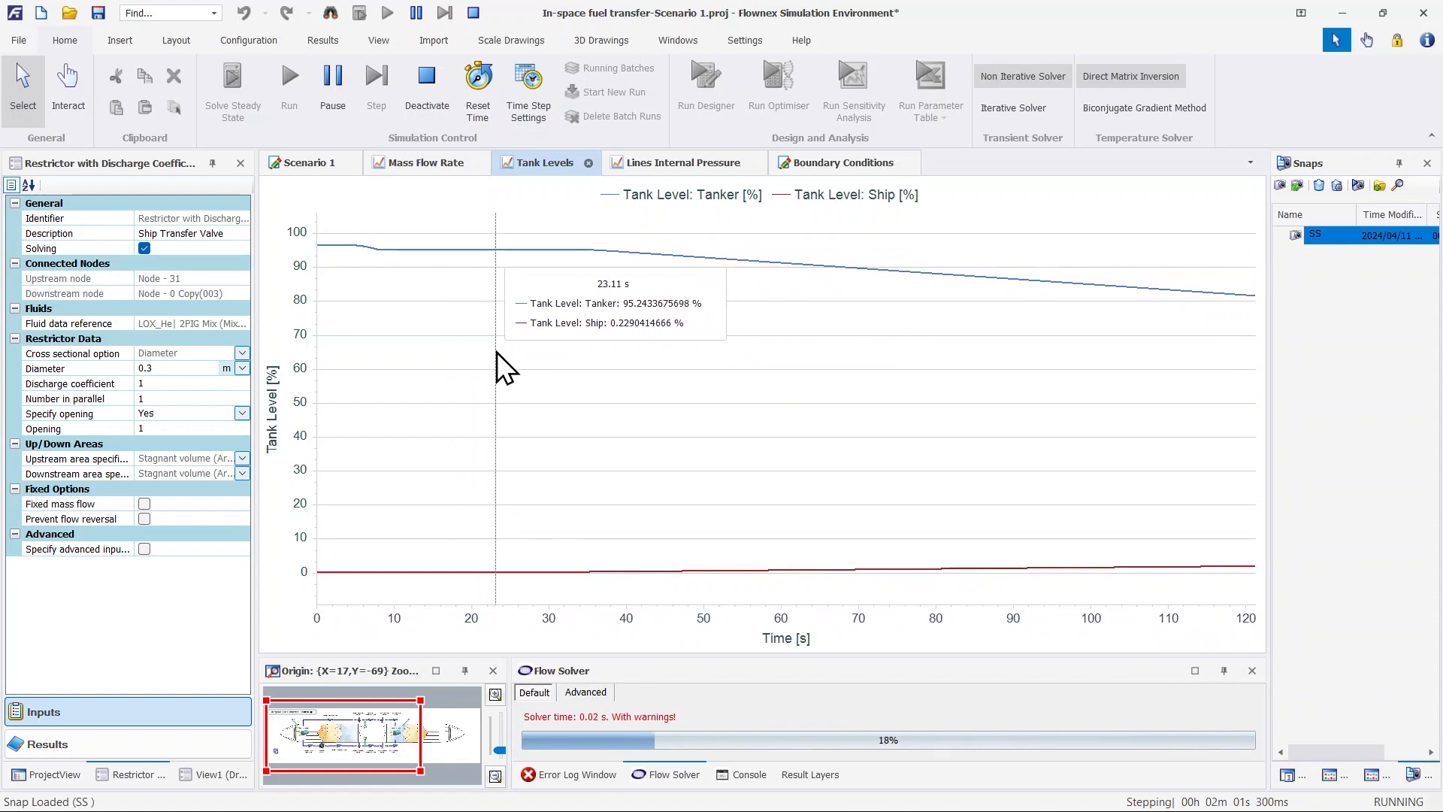
left_click(424, 172)
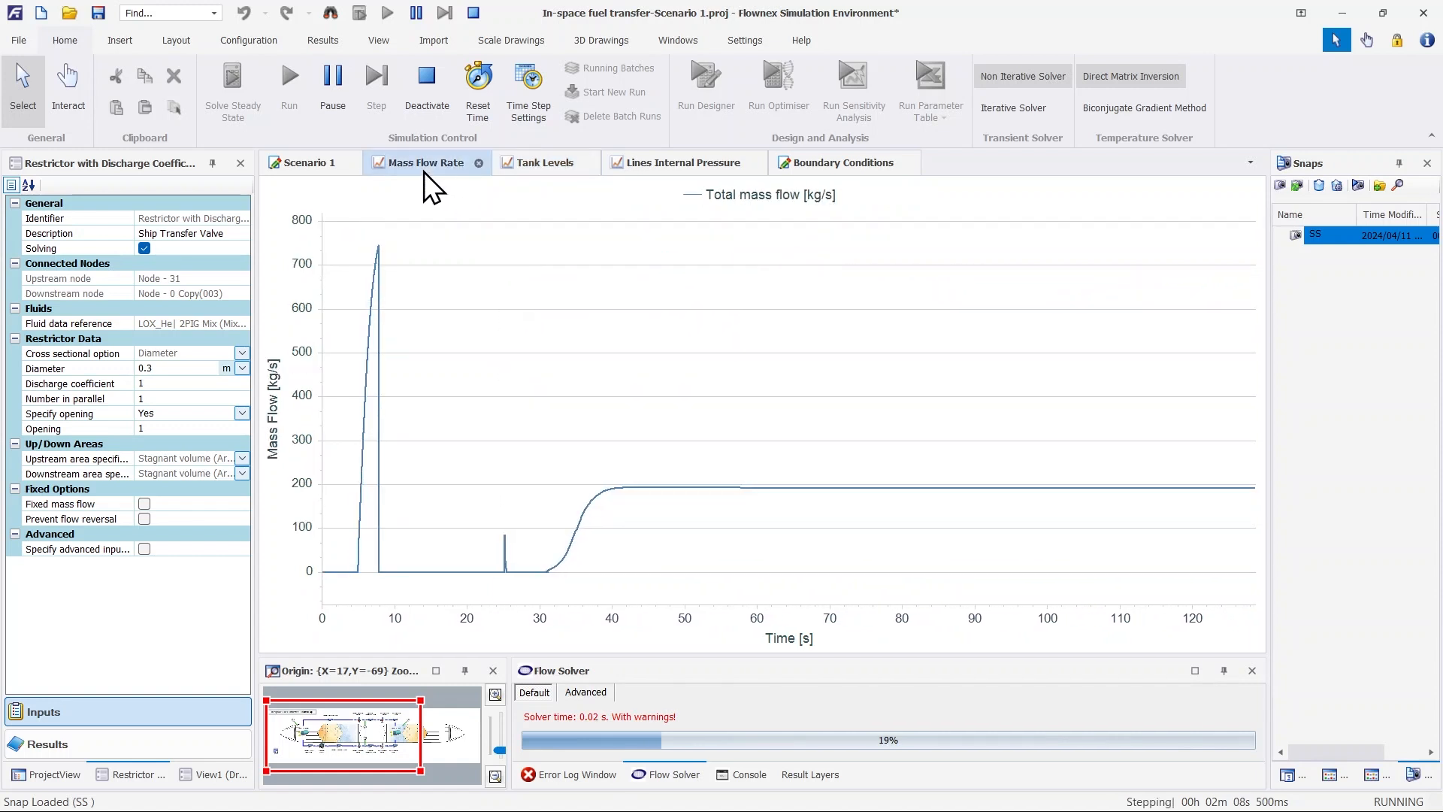